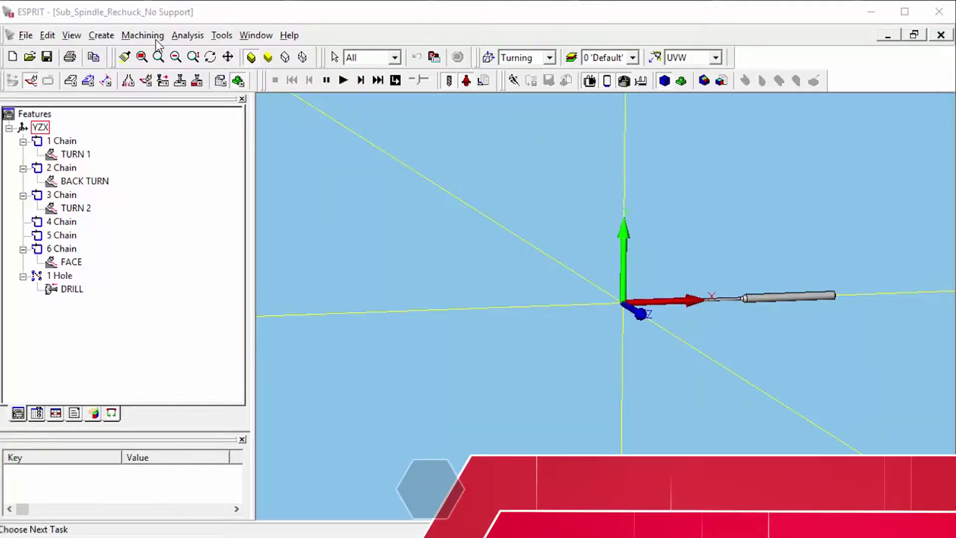
# Start a SolidTurn Pickup operation, restore all its parameters to the system defaults, and name it Pickup
pyautogui.click(156, 40)
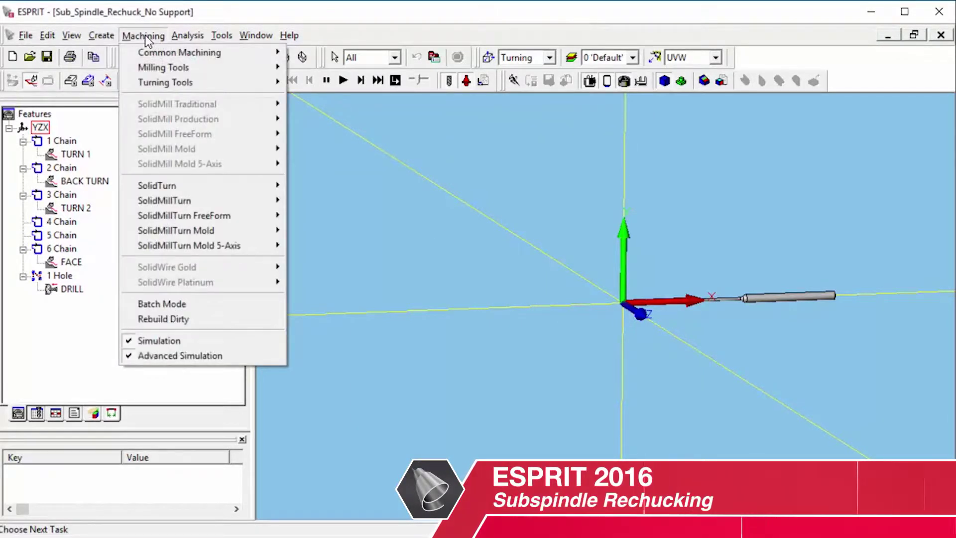
pyautogui.moveTo(190, 186)
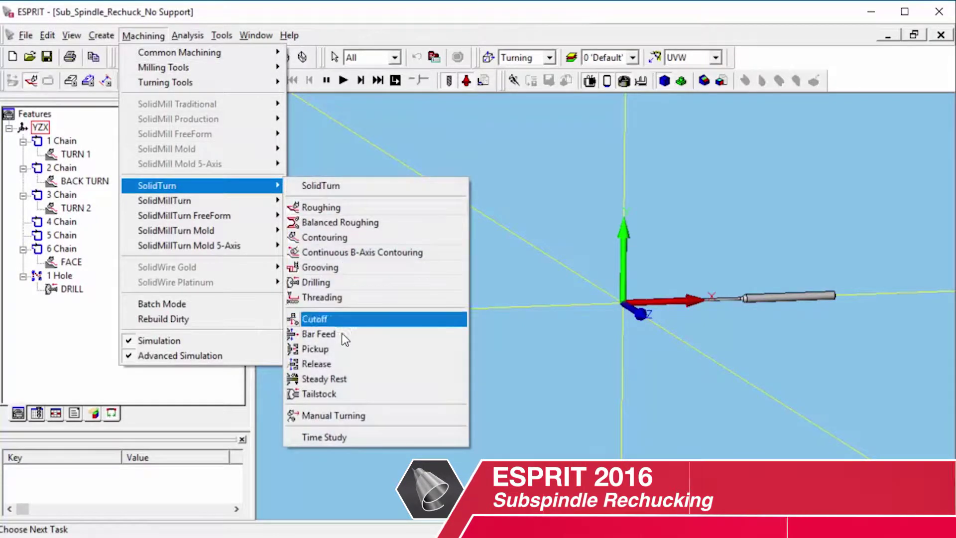
pyautogui.click(341, 349)
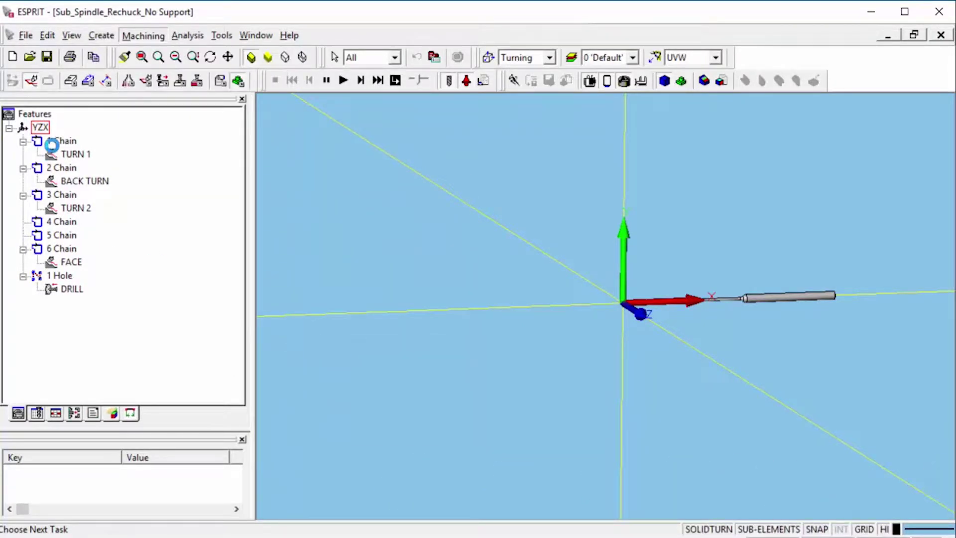
pyautogui.click(105, 118)
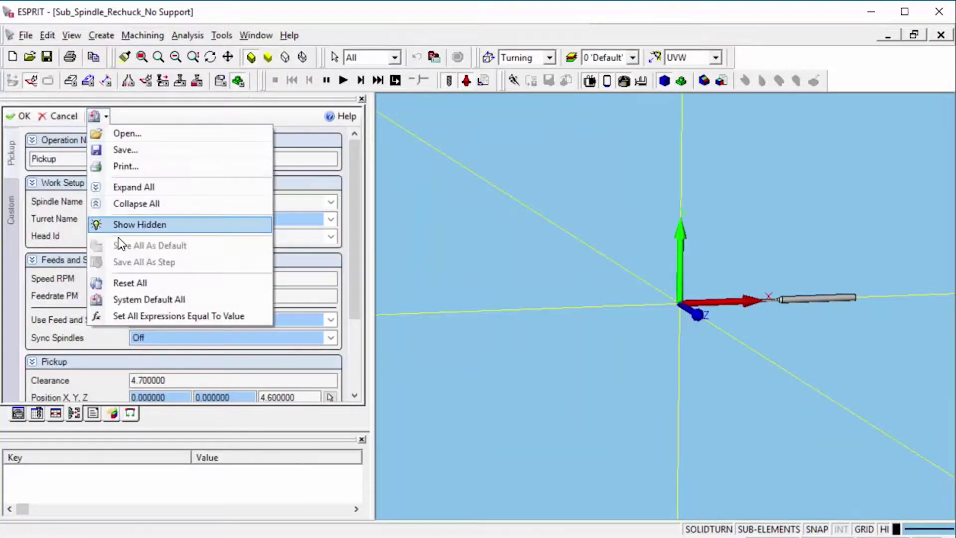
pyautogui.click(138, 298)
pyautogui.click(106, 162)
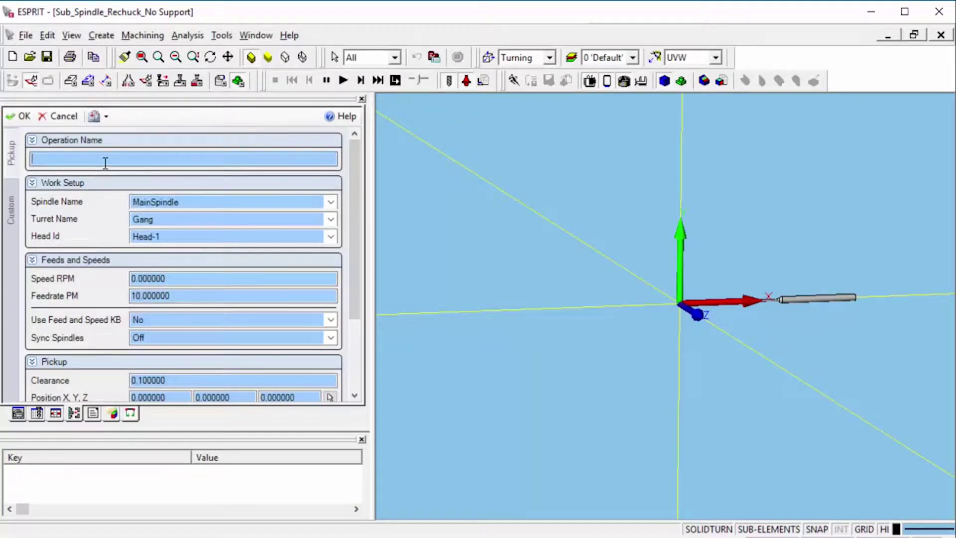
pyautogui.write('Pickup')
# Assign the pickup operation to the SubSpindle and set its head to Head-2
pyautogui.click(89, 201)
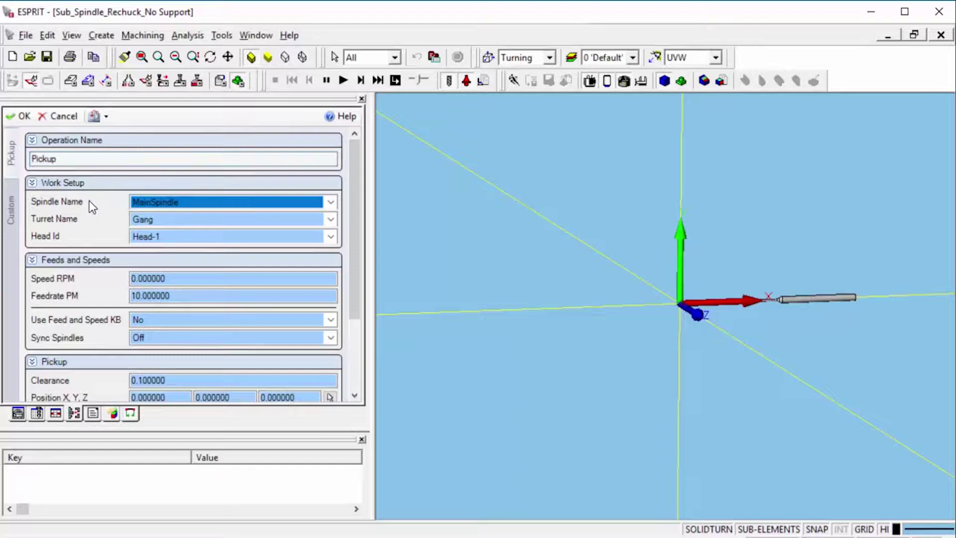
pyautogui.click(166, 205)
pyautogui.click(166, 228)
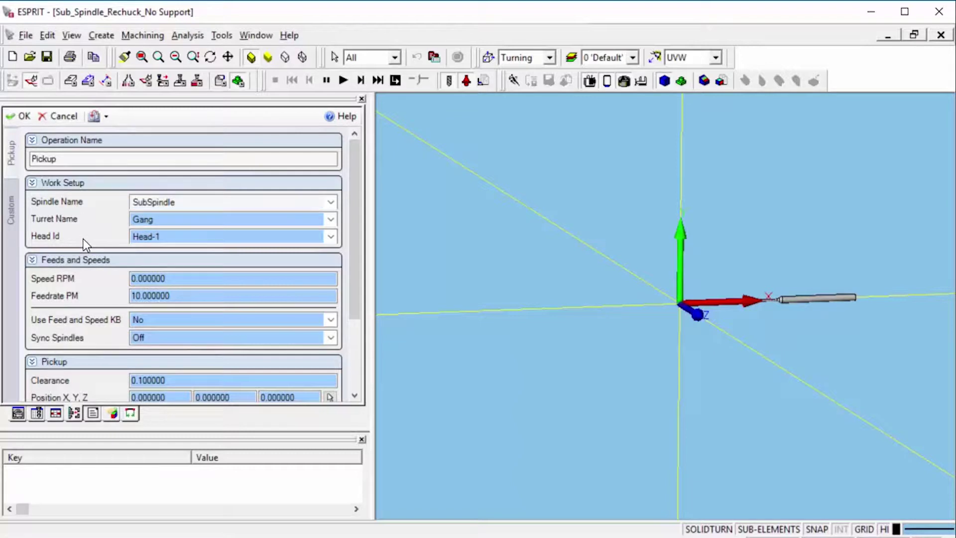
pyautogui.click(132, 237)
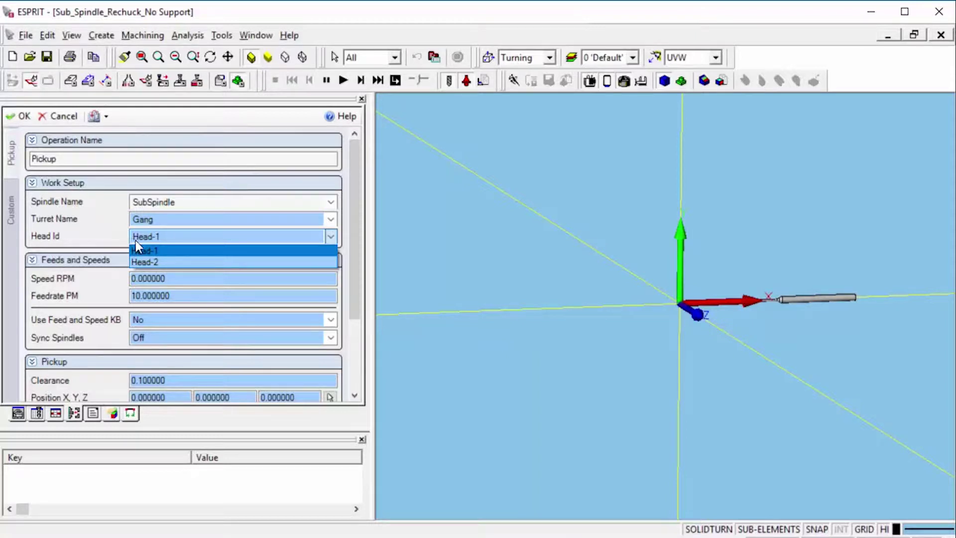
pyautogui.click(155, 261)
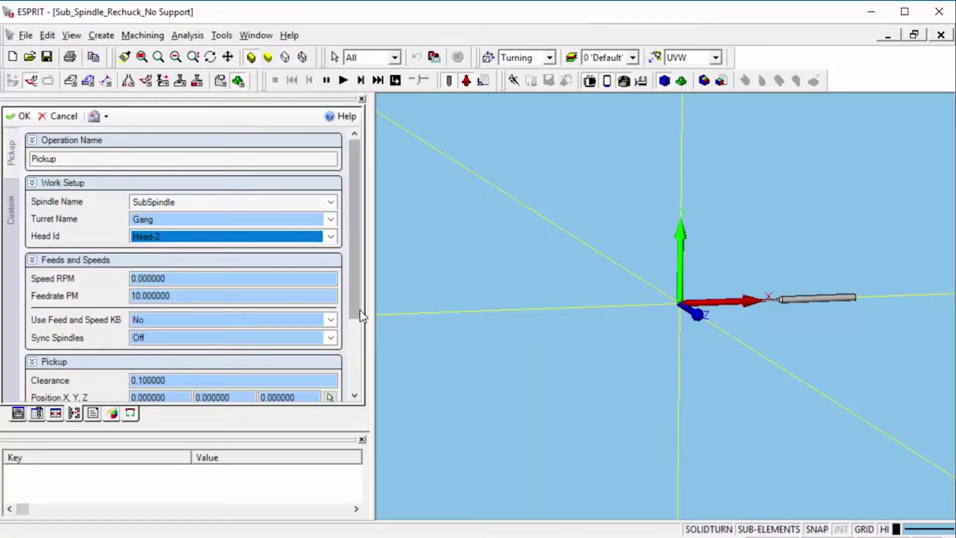
# Set the pickup's spindle speed to 300 RPM and its per-minute feedrate to 50
pyautogui.scroll(-1, 358, 316)
pyautogui.click(177, 255)
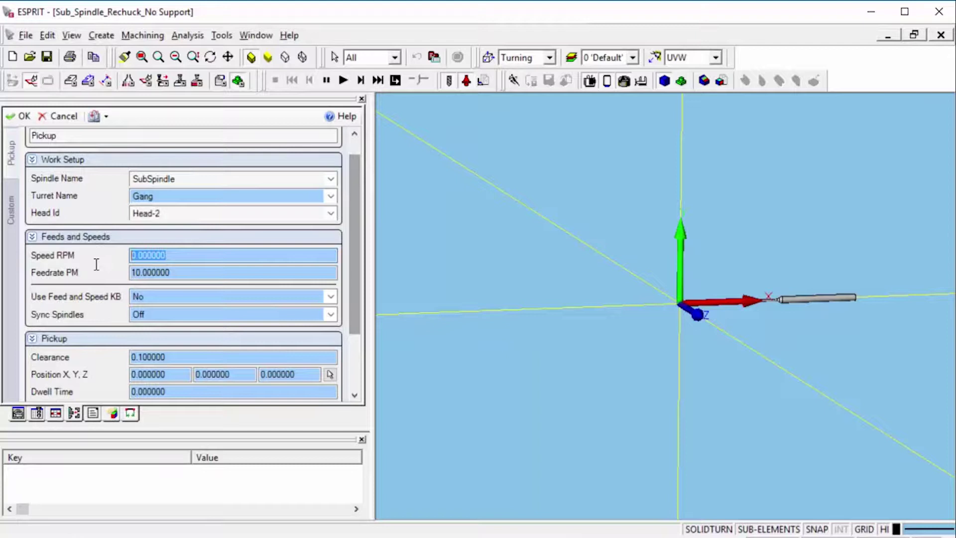
pyautogui.write('300')
pyautogui.press('Tab')
pyautogui.write('50')
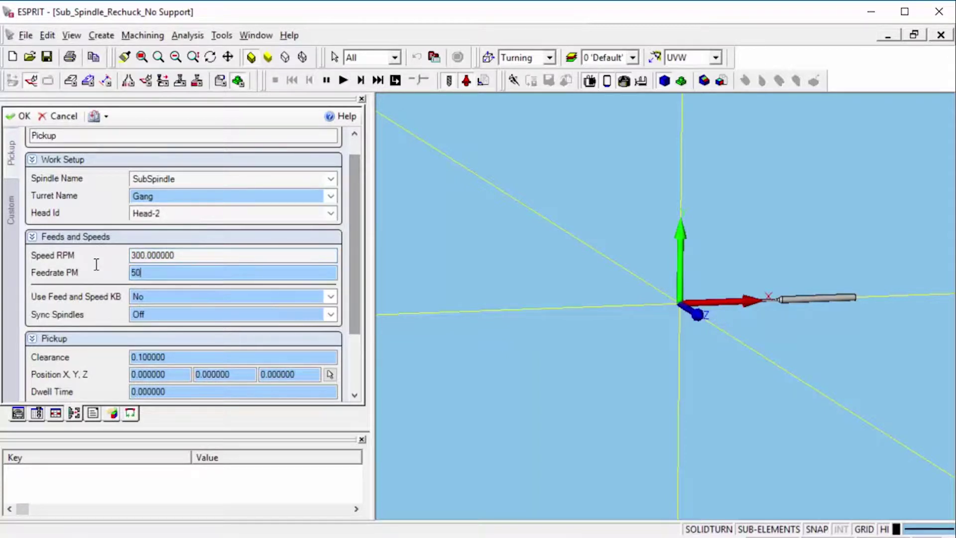
# Set the pickup's Z position to 4.6 and its clearance to 4.7
pyautogui.click(306, 376)
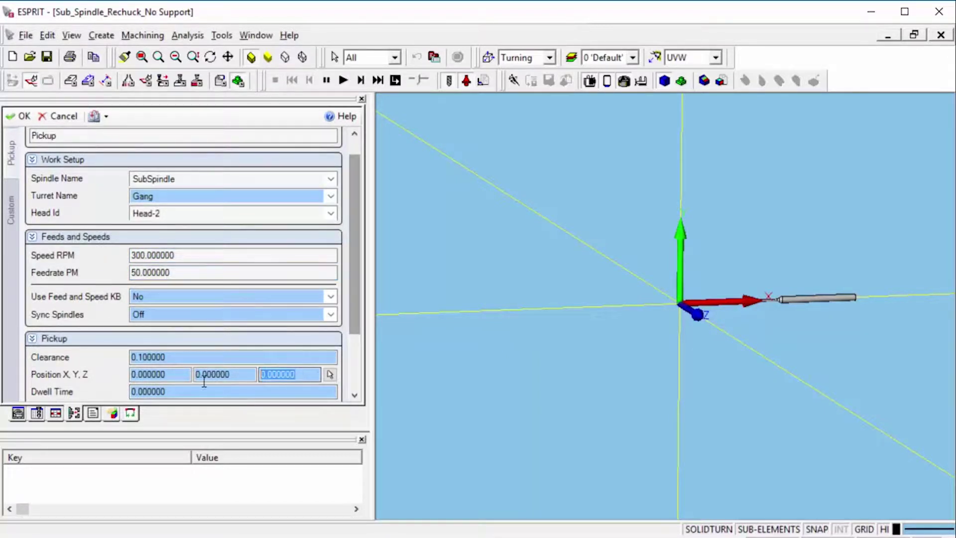
pyautogui.moveTo(352, 300); pyautogui.dragTo(354, 314)
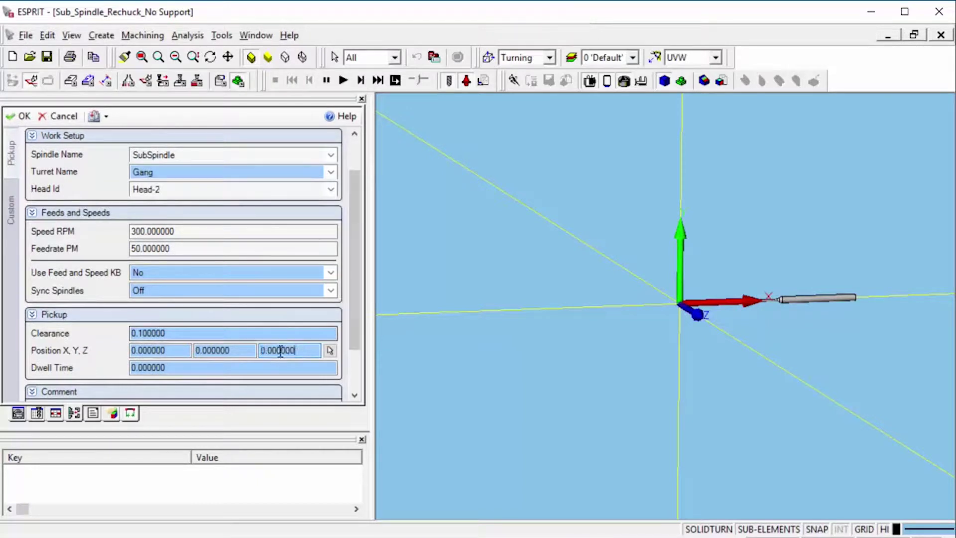
pyautogui.write('4.6')
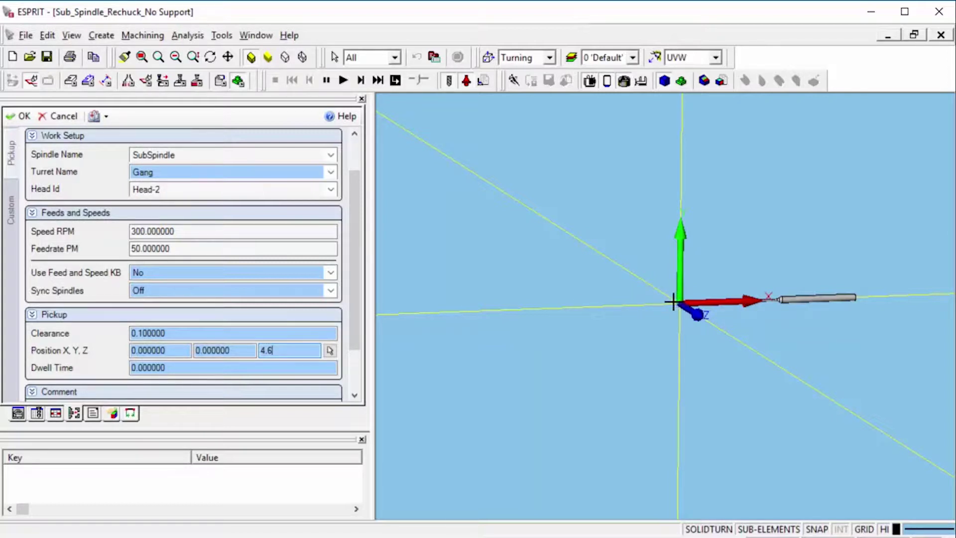
pyautogui.click(211, 334)
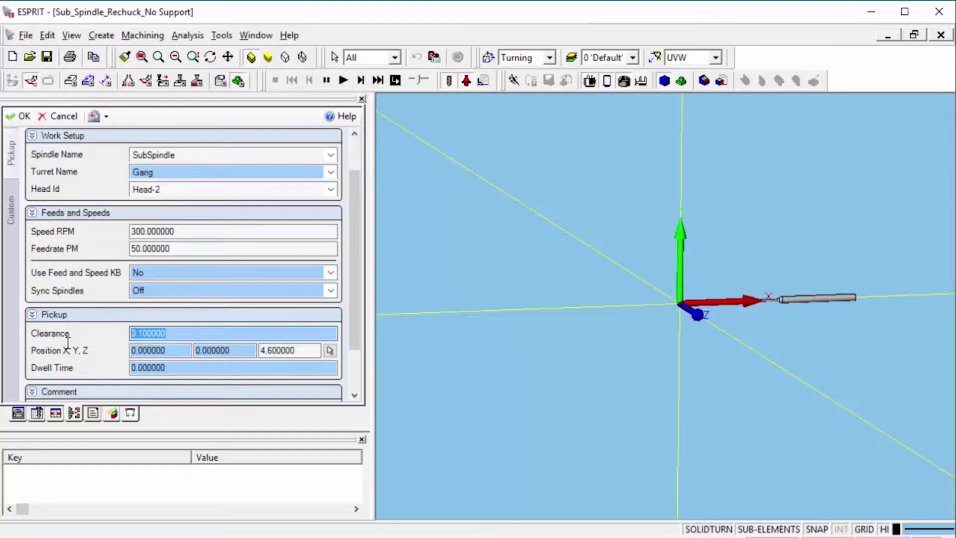
pyautogui.write('4.7')
pyautogui.click(269, 350)
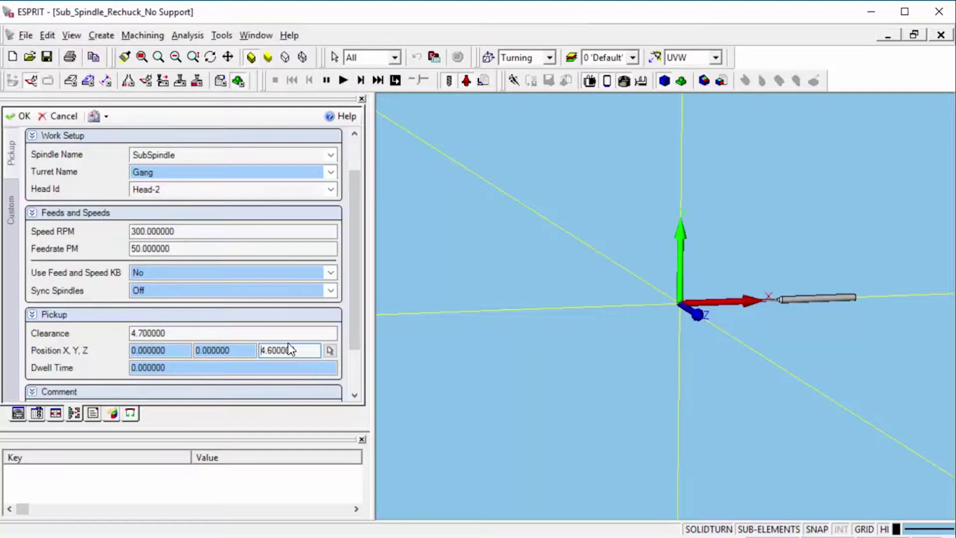
# Set the pickup's dwell time to 0.5 and create the operation
pyautogui.click(224, 368)
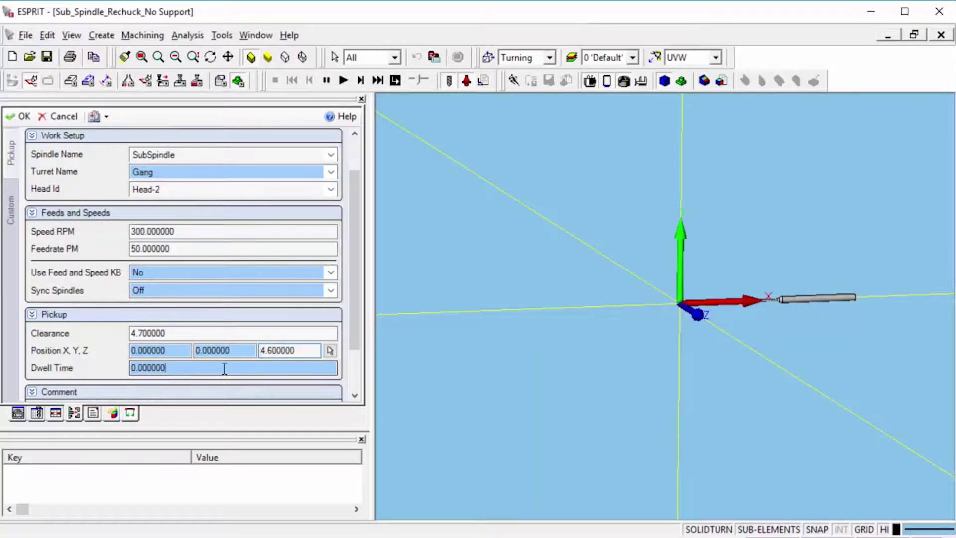
pyautogui.write('0.5')
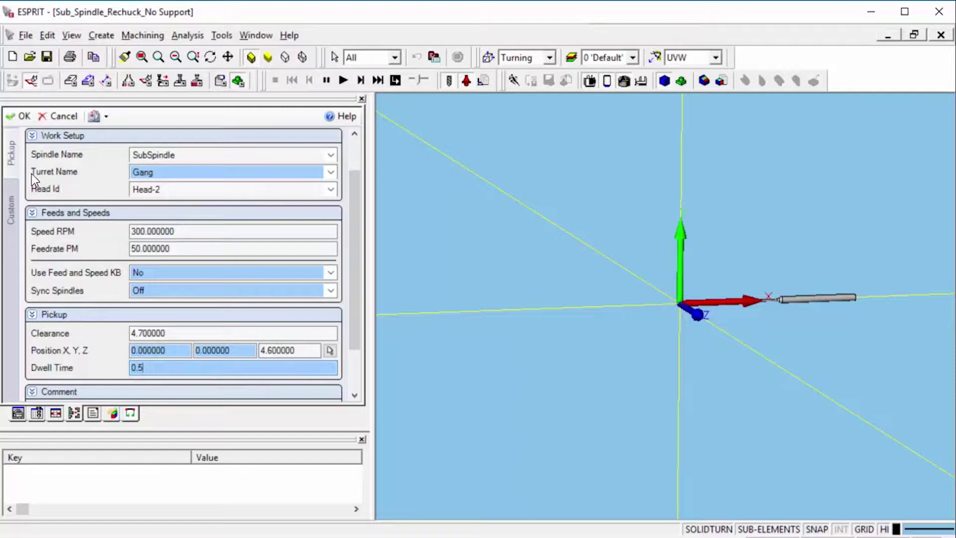
pyautogui.press('Return')
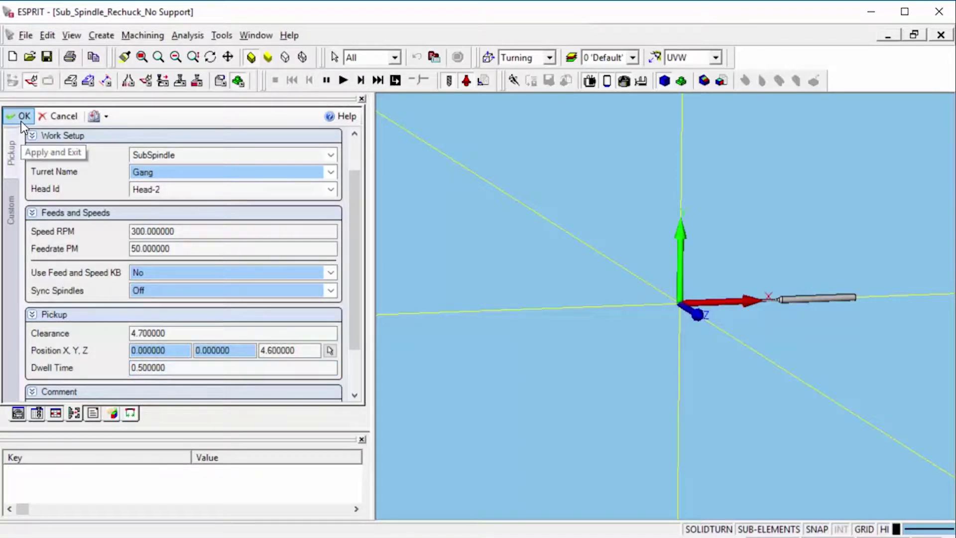
pyautogui.click(21, 116)
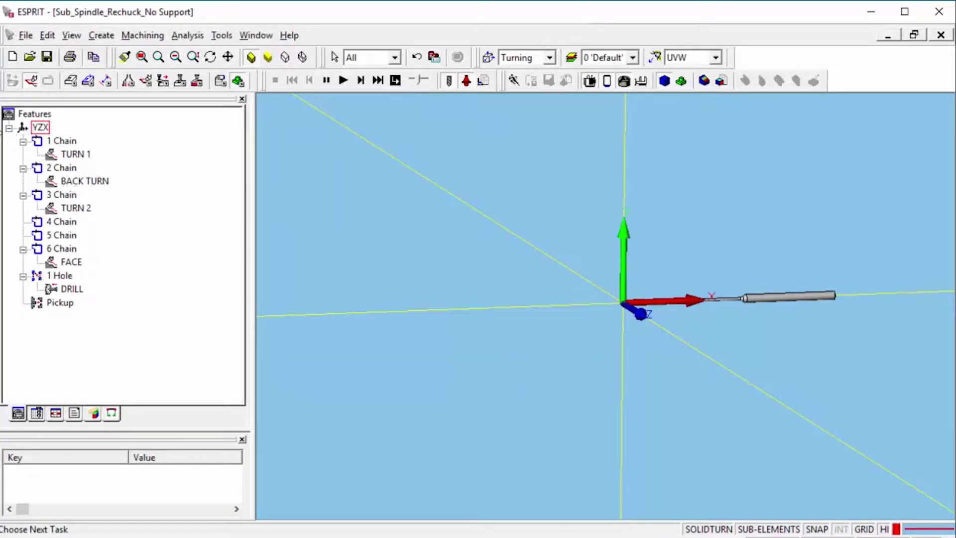
# Start a SolidTurn Bar Feed operation, reset all its parameters to defaults, and name it Bar Pull
pyautogui.click(140, 36)
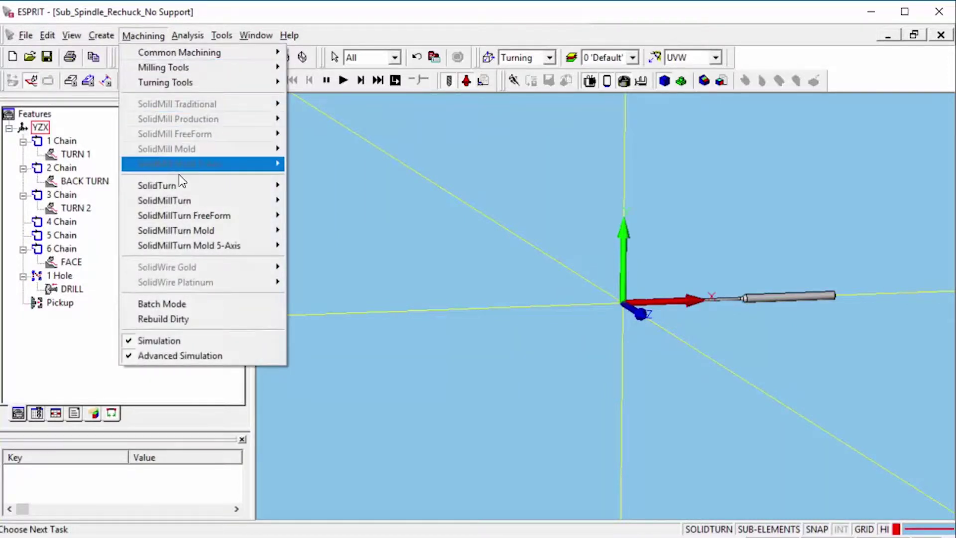
pyautogui.moveTo(182, 186)
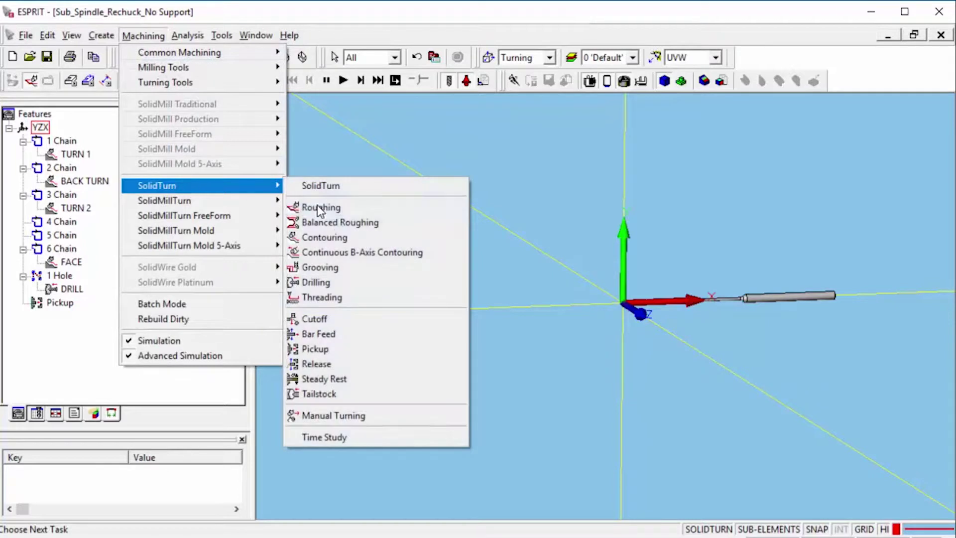
pyautogui.click(341, 340)
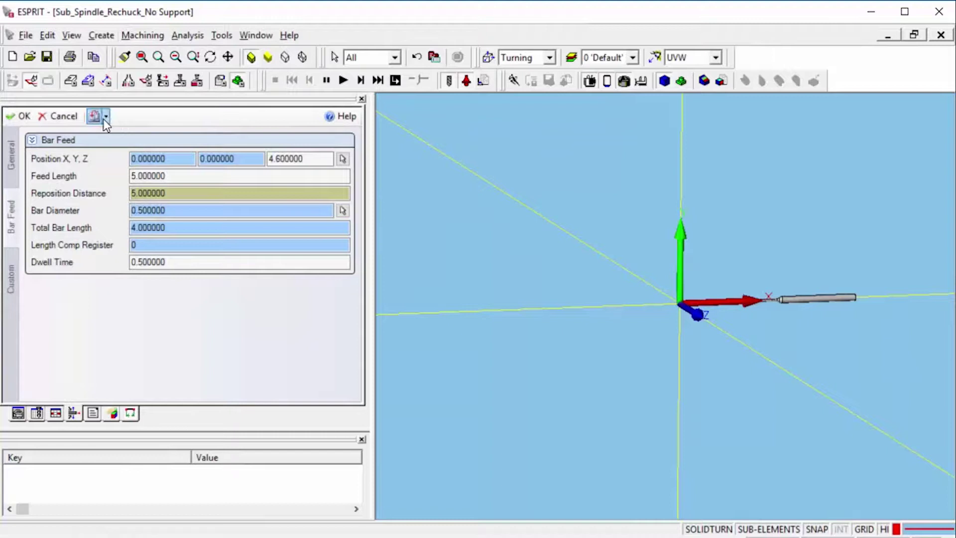
pyautogui.click(103, 119)
pyautogui.click(128, 282)
pyautogui.click(12, 155)
pyautogui.click(72, 160)
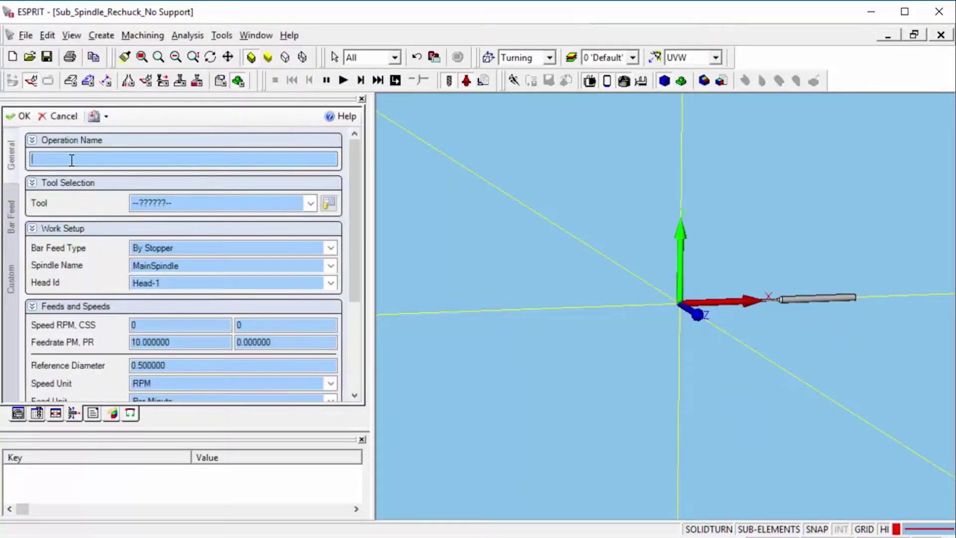
pyautogui.write('Bar Pull')
# Set the bar feed type to By Spindle with SubSpindle as the barfeed spindle
pyautogui.click(157, 247)
pyautogui.click(157, 273)
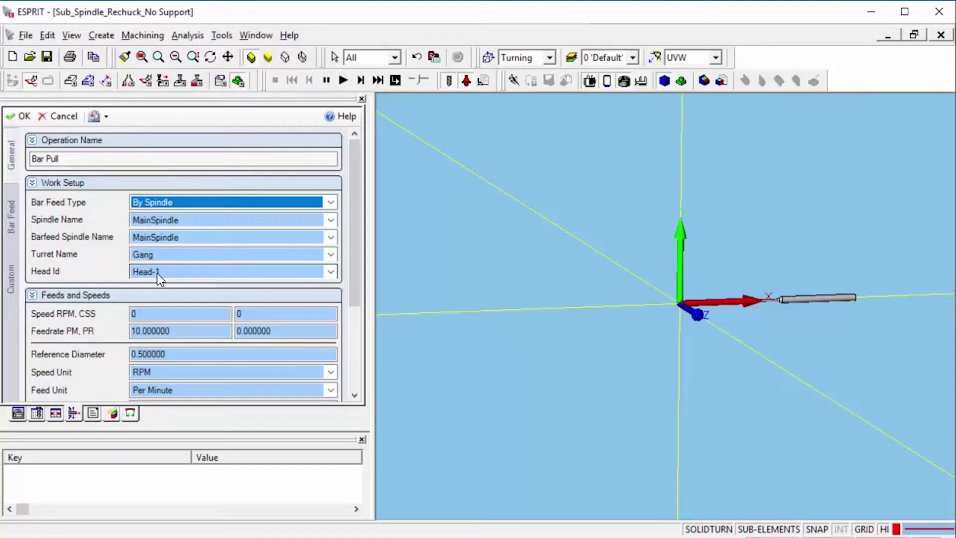
pyautogui.click(96, 237)
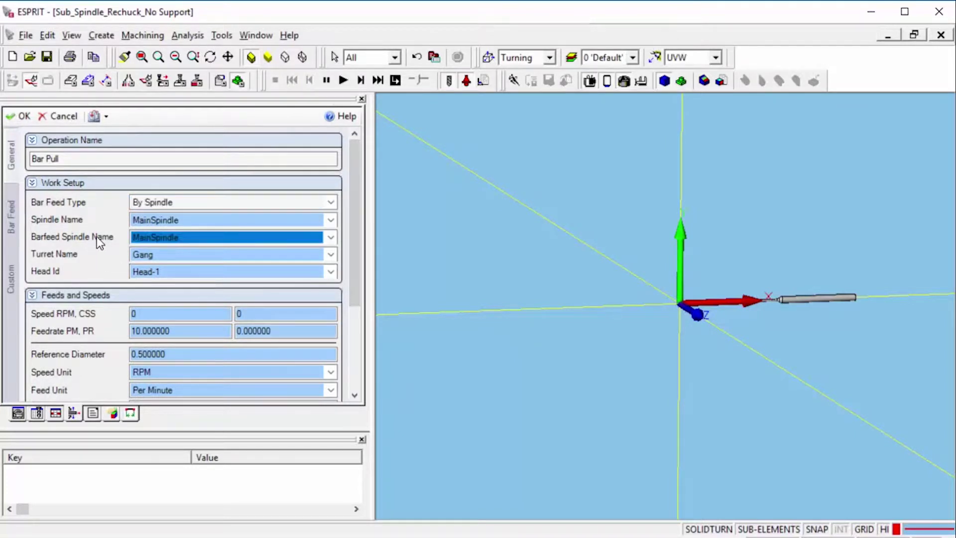
pyautogui.click(132, 237)
pyautogui.click(151, 258)
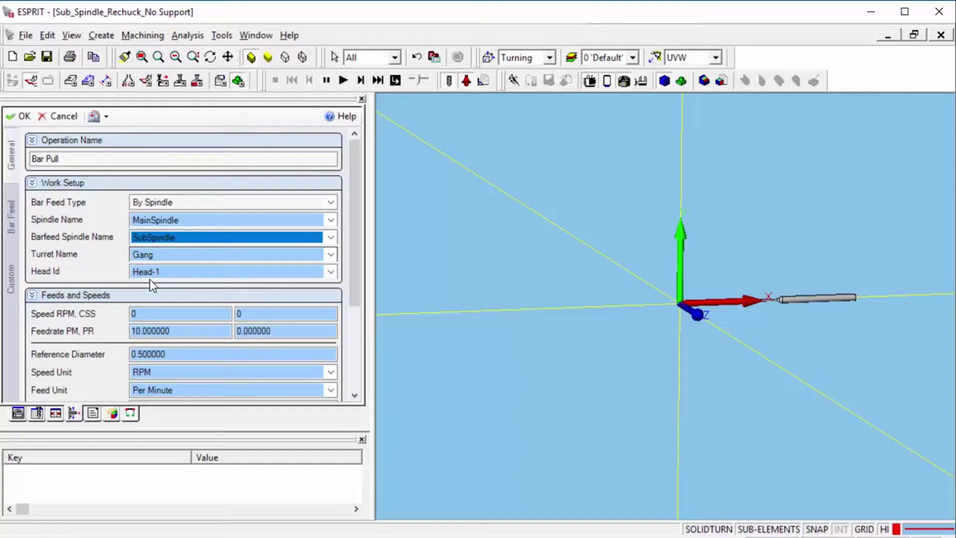
# Set the bar pull's speed to 300 RPM and its per-minute feedrate to 50
pyautogui.click(143, 314)
pyautogui.press('BackSpace')
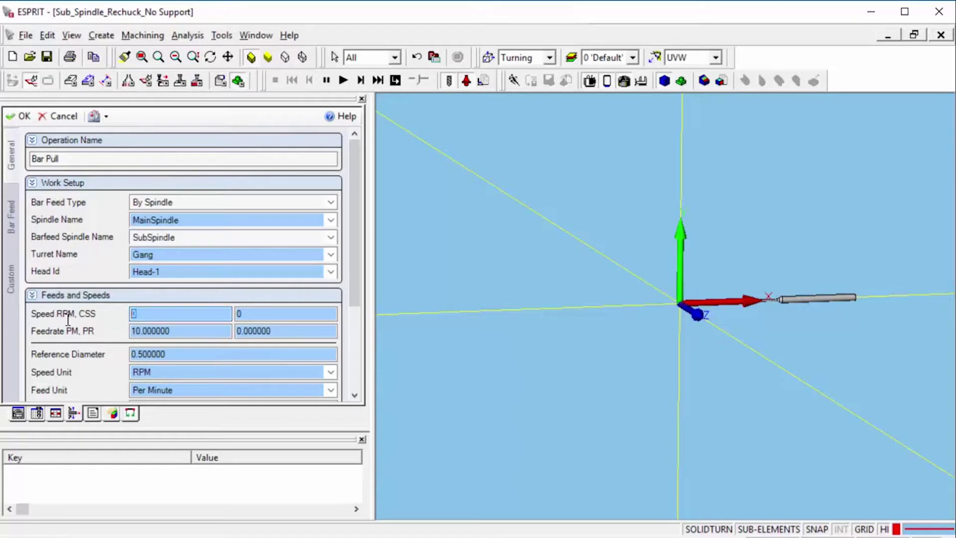
pyautogui.write('300')
pyautogui.press('Tab')
pyautogui.write('50')
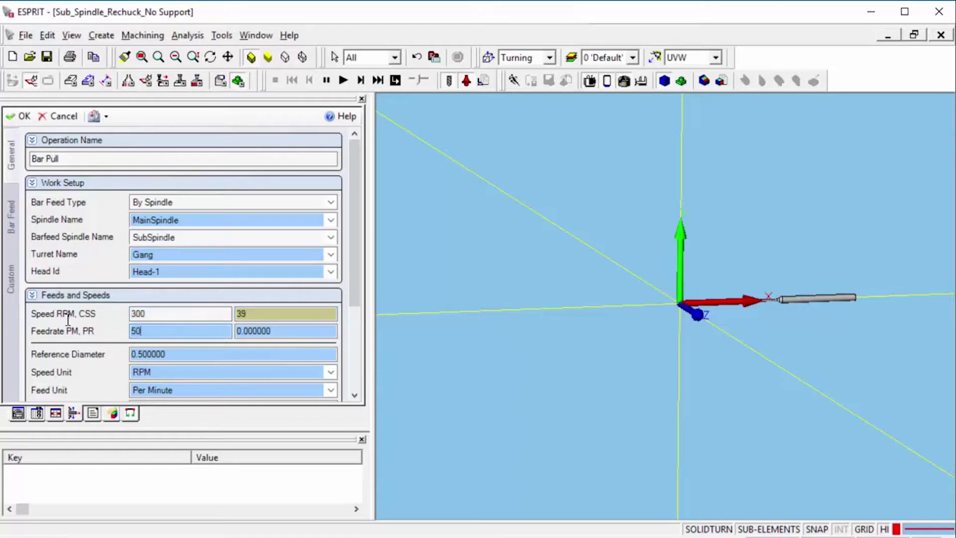
pyautogui.click(134, 313)
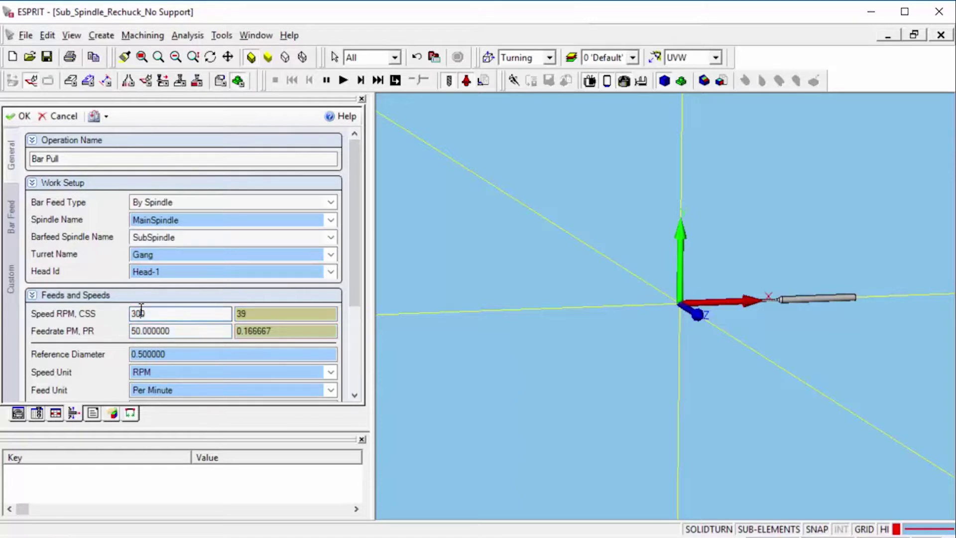
# Set the bar pull's Z position to 4.6 and its feed length to 5
pyautogui.click(11, 213)
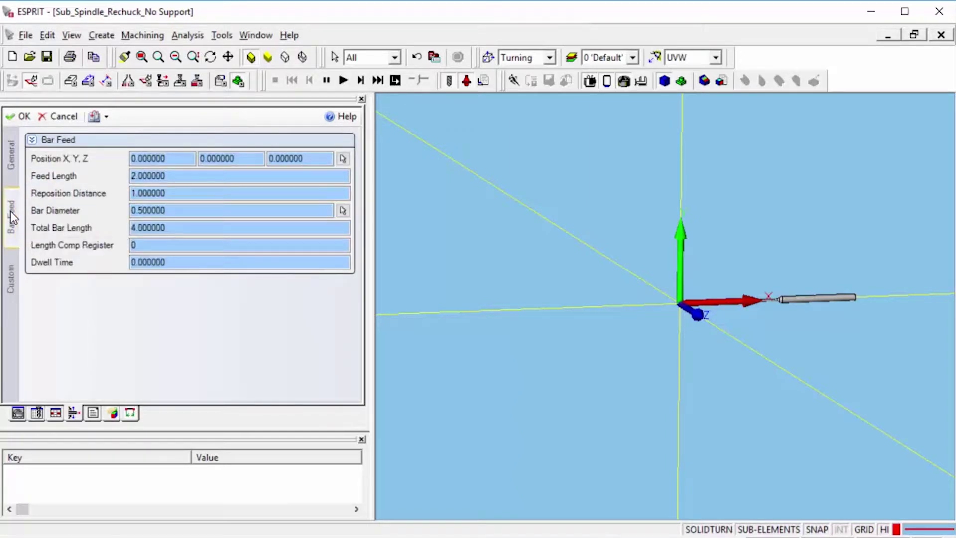
pyautogui.doubleClick(311, 160)
pyautogui.write('4.6')
pyautogui.press('Tab')
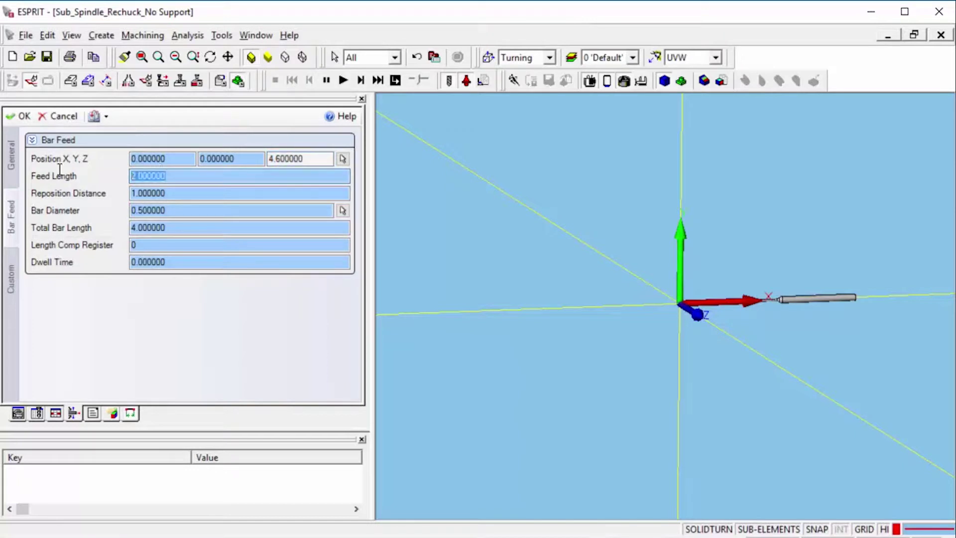
pyautogui.write('5')
pyautogui.press('Tab')
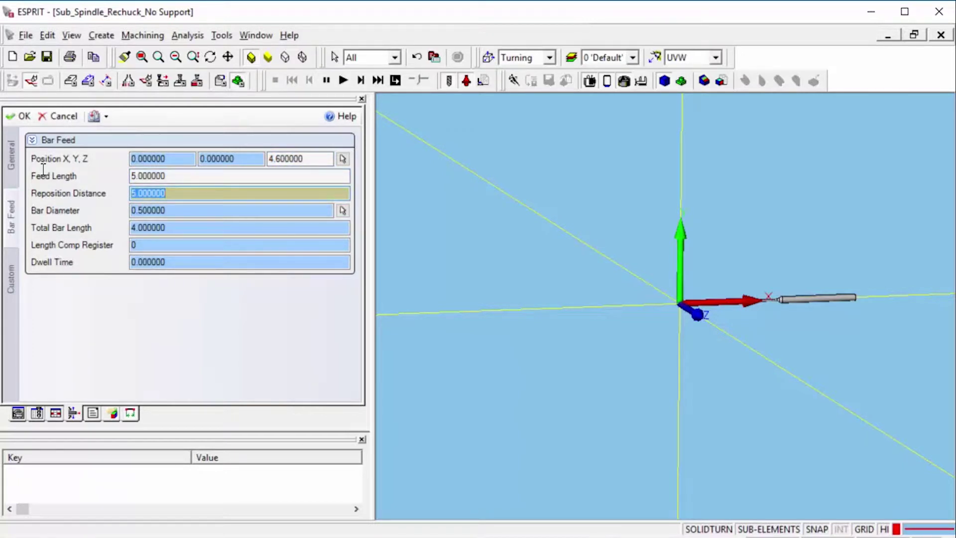
# Set the bar pull's dwell time to 0.5 and create the operation
pyautogui.click(144, 262)
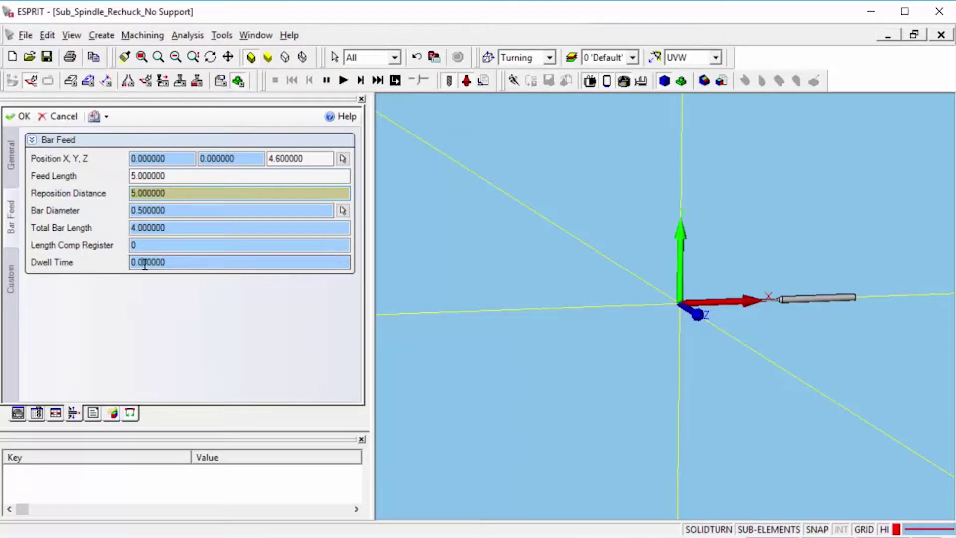
pyautogui.doubleClick(177, 263)
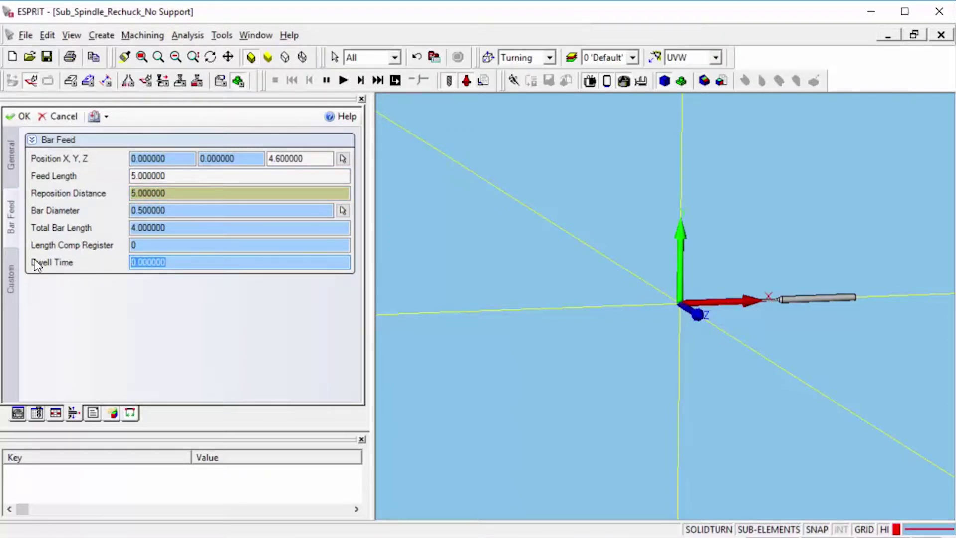
pyautogui.write('.5')
pyautogui.click(142, 244)
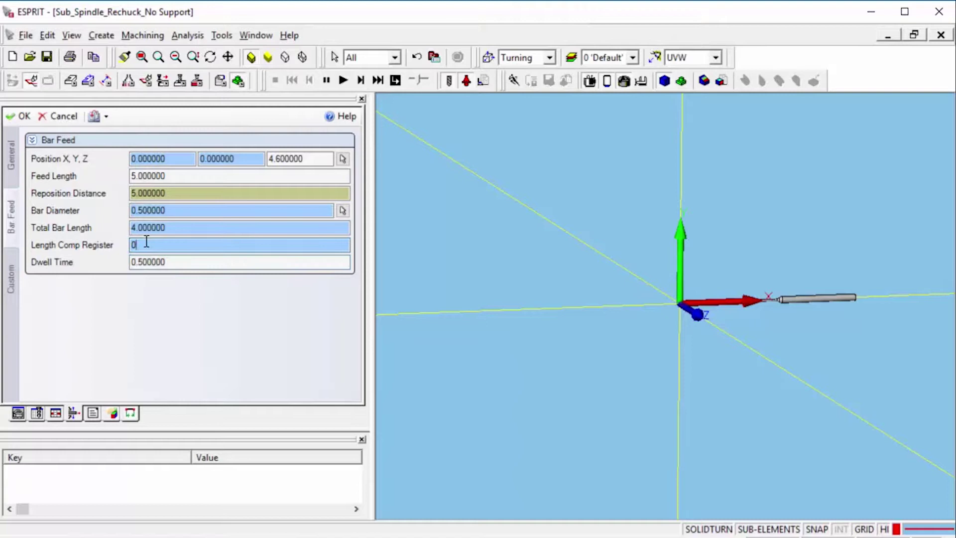
pyautogui.click(17, 117)
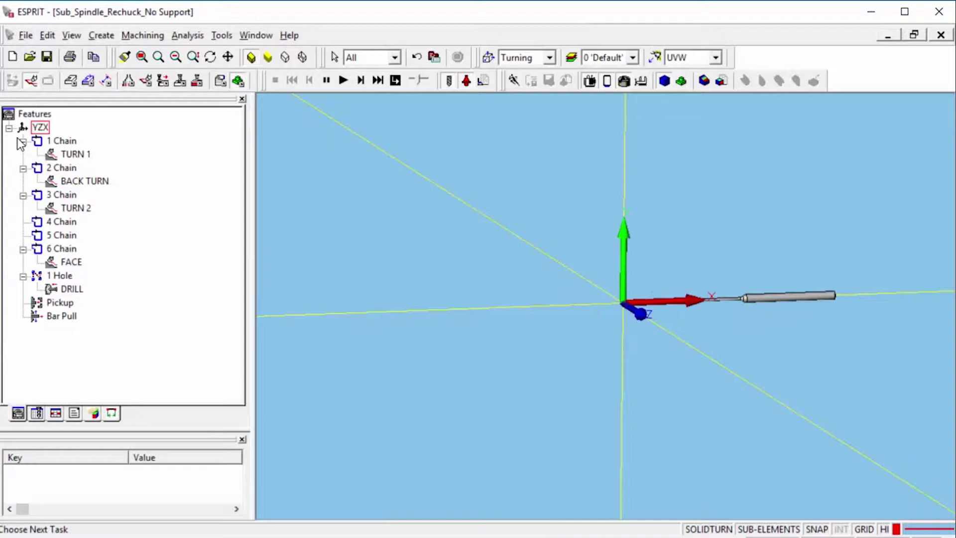
# Start a SolidTurn Release operation, reset all its parameters to system defaults, and name it Sub Home
pyautogui.click(141, 38)
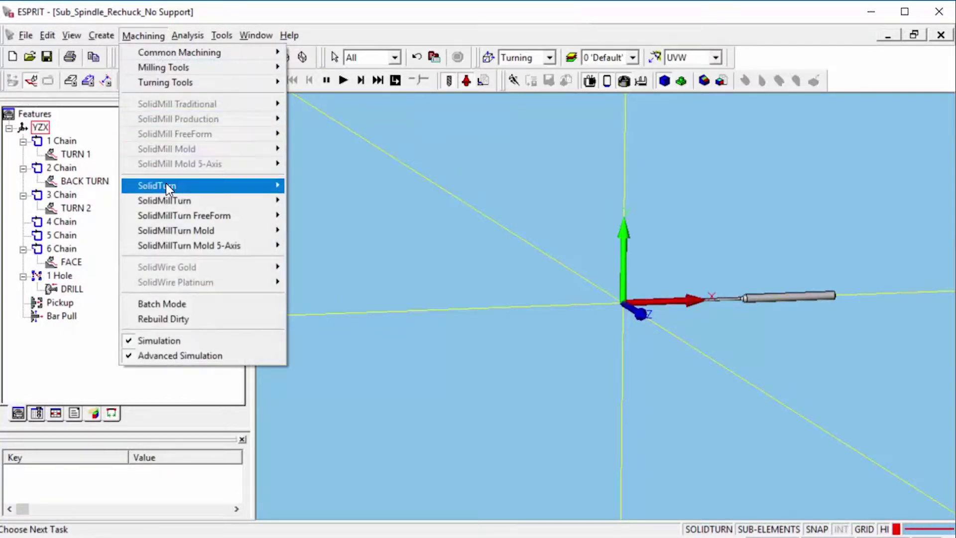
pyautogui.moveTo(166, 184)
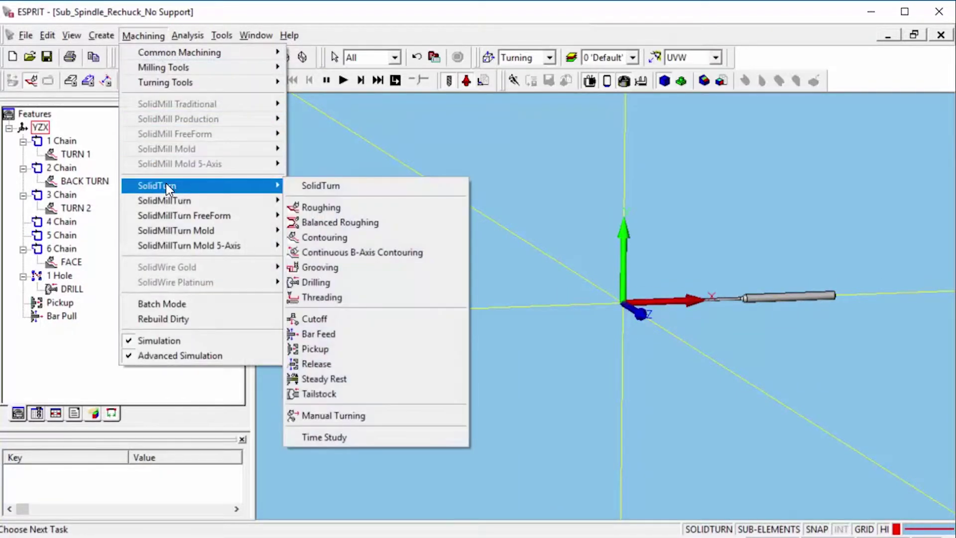
pyautogui.click(319, 364)
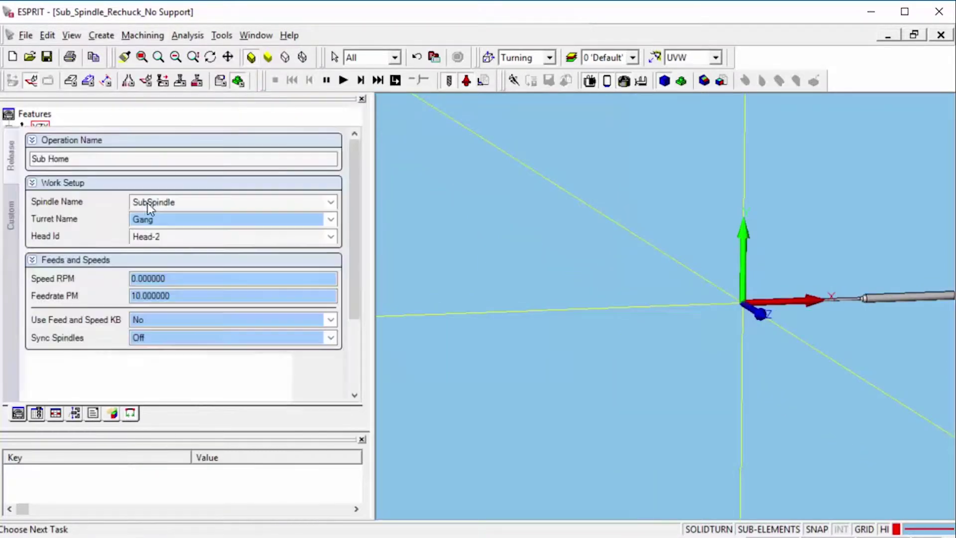
pyautogui.click(106, 116)
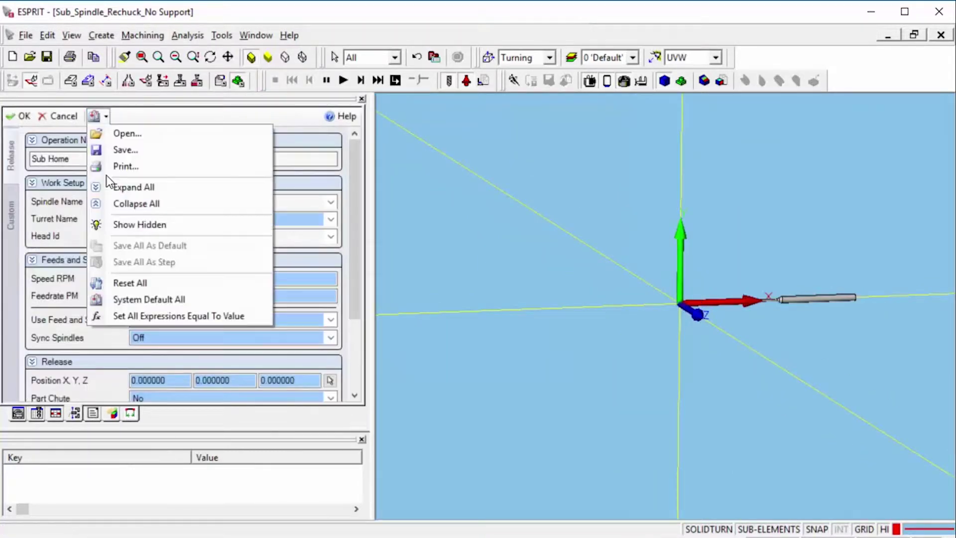
pyautogui.click(125, 299)
pyautogui.click(83, 160)
pyautogui.write('Sub Home')
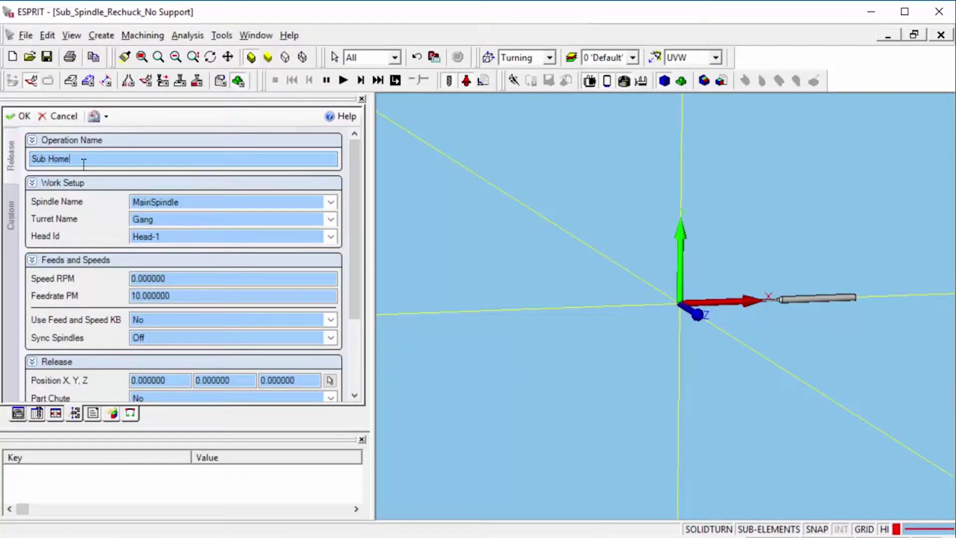
# Assign the Sub Home release to SubSpindle and Head-2, and create the operation
pyautogui.click(154, 204)
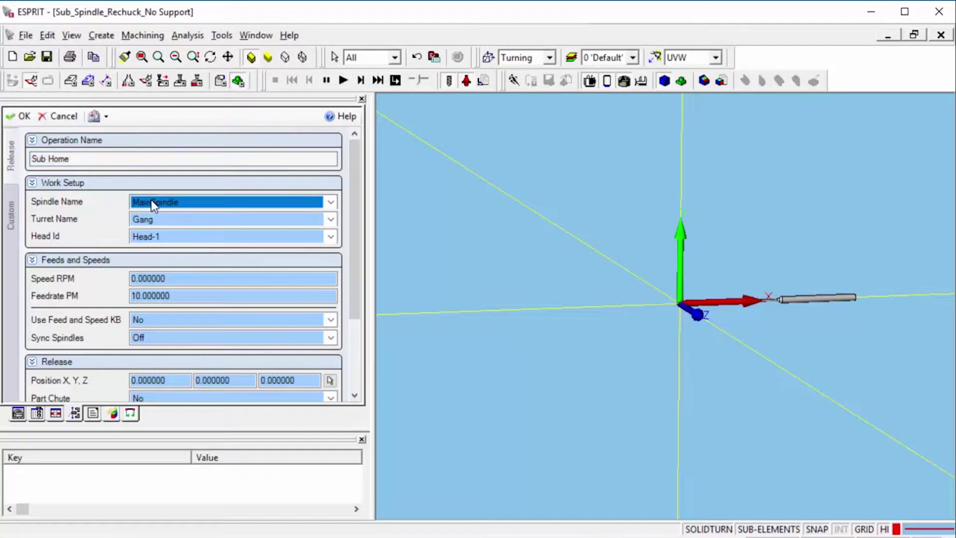
pyautogui.click(153, 205)
pyautogui.click(154, 222)
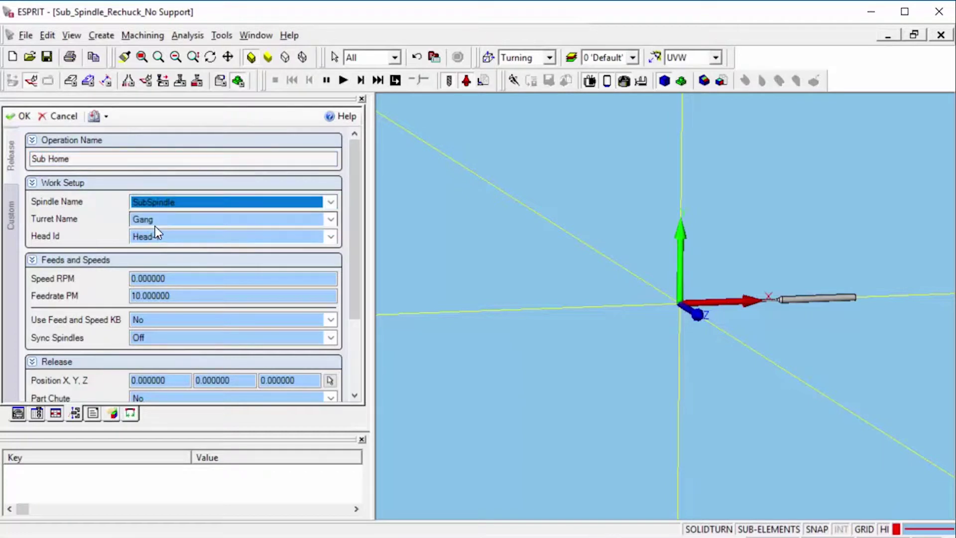
pyautogui.click(122, 233)
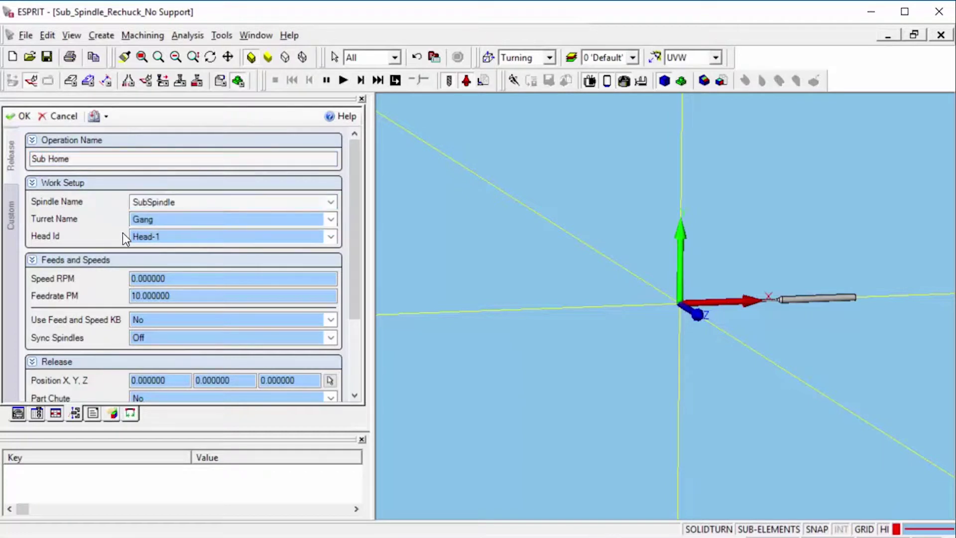
pyautogui.click(150, 237)
pyautogui.click(151, 259)
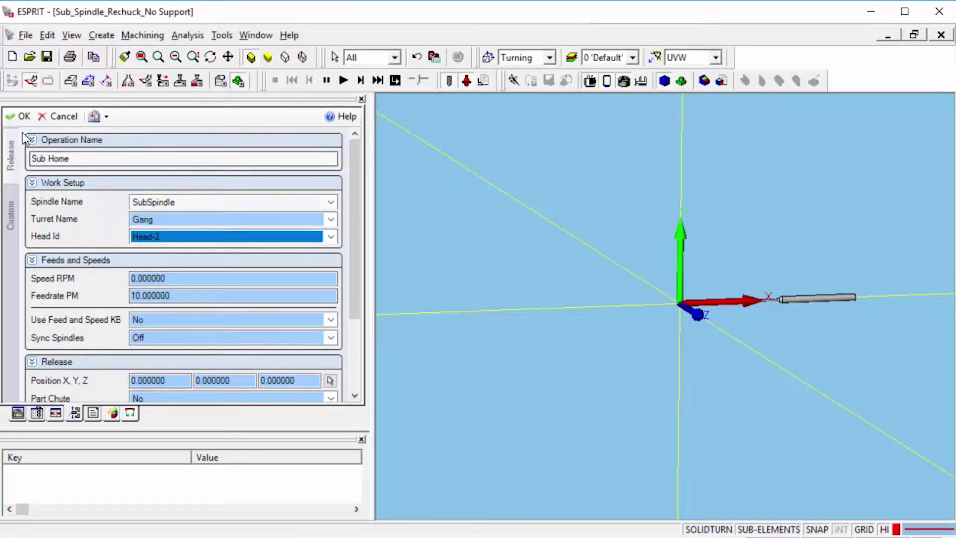
pyautogui.click(24, 117)
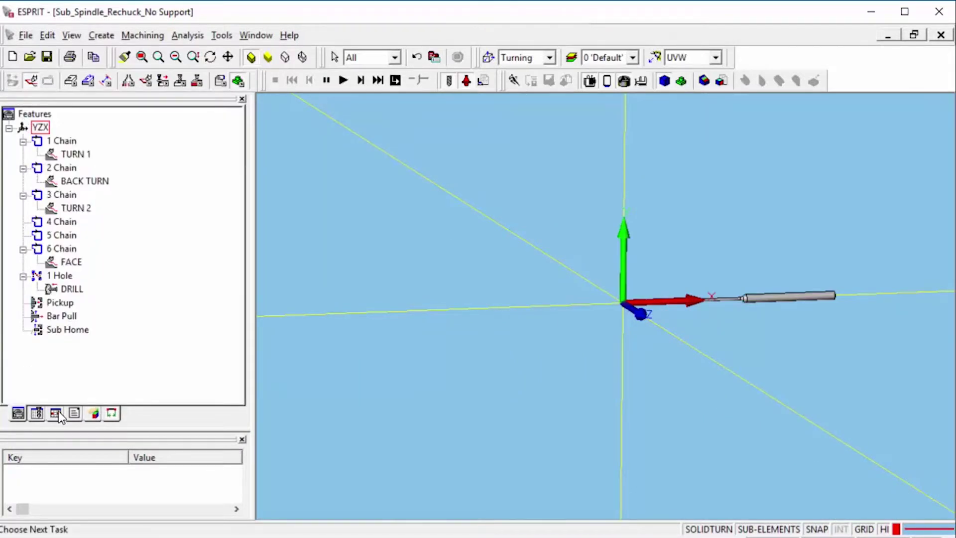
# In the per-head operation list, synchronize the end of TURN 2 on Head-1 with the start of Pickup on Head-2
pyautogui.click(58, 411)
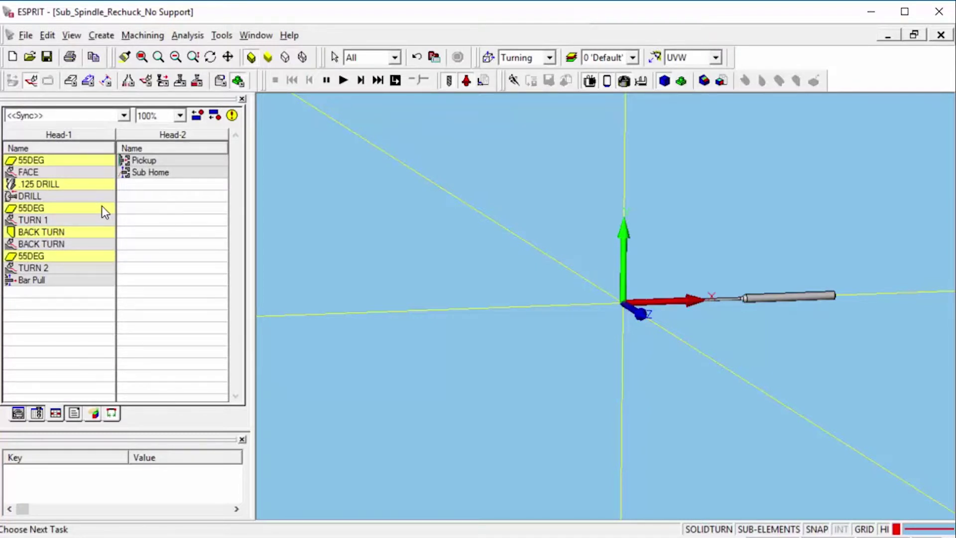
pyautogui.click(49, 269)
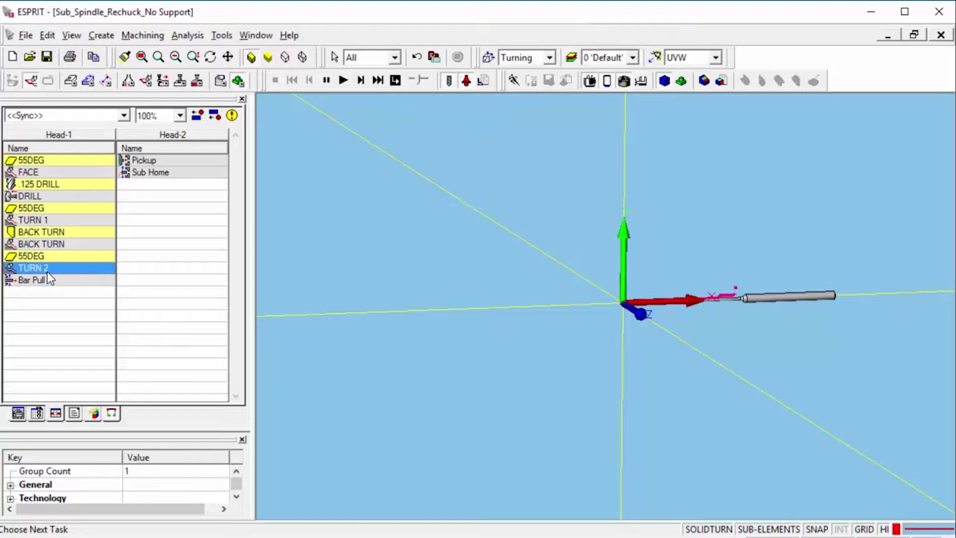
pyautogui.moveTo(48, 271); pyautogui.dragTo(121, 272)
pyautogui.moveTo(141, 192); pyautogui.dragTo(144, 163)
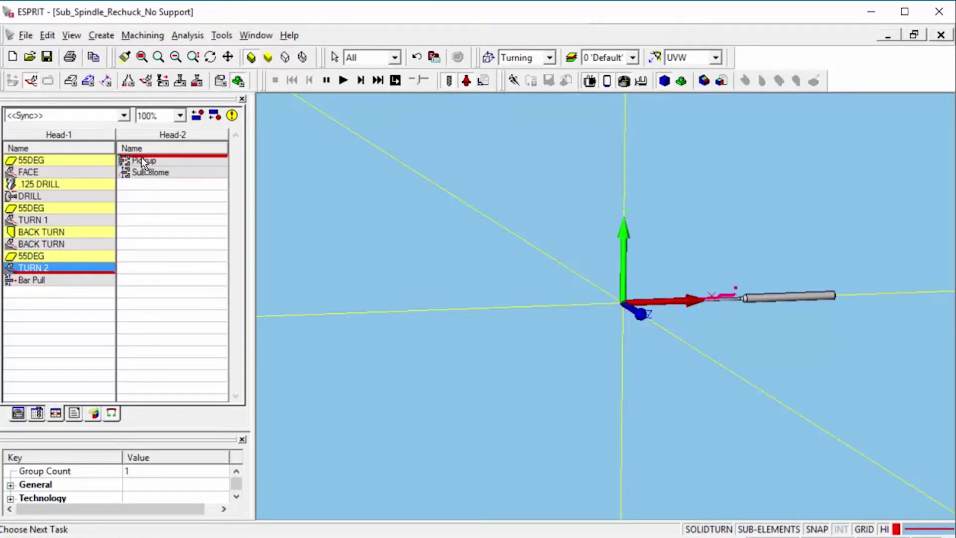
pyautogui.moveTo(144, 163); pyautogui.dragTo(144, 163)
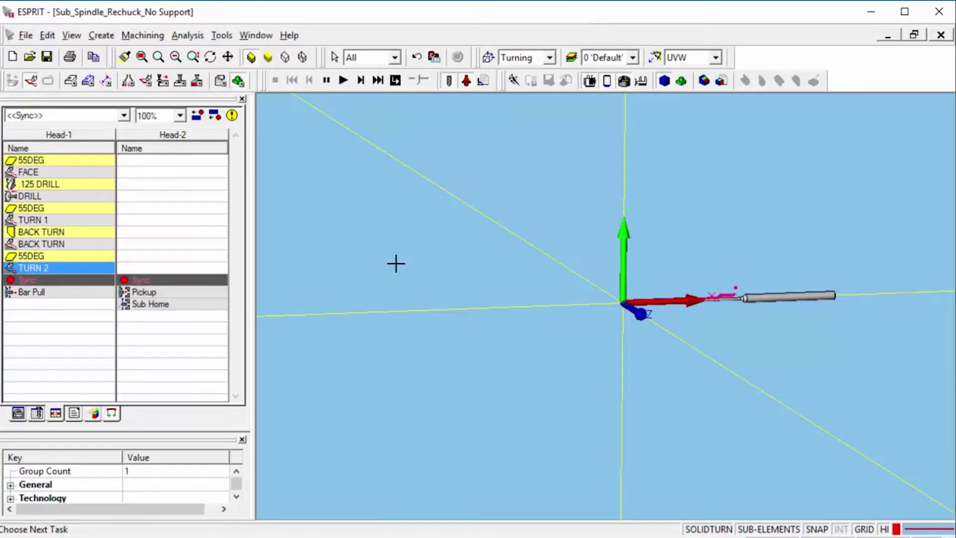
pyautogui.click(107, 309)
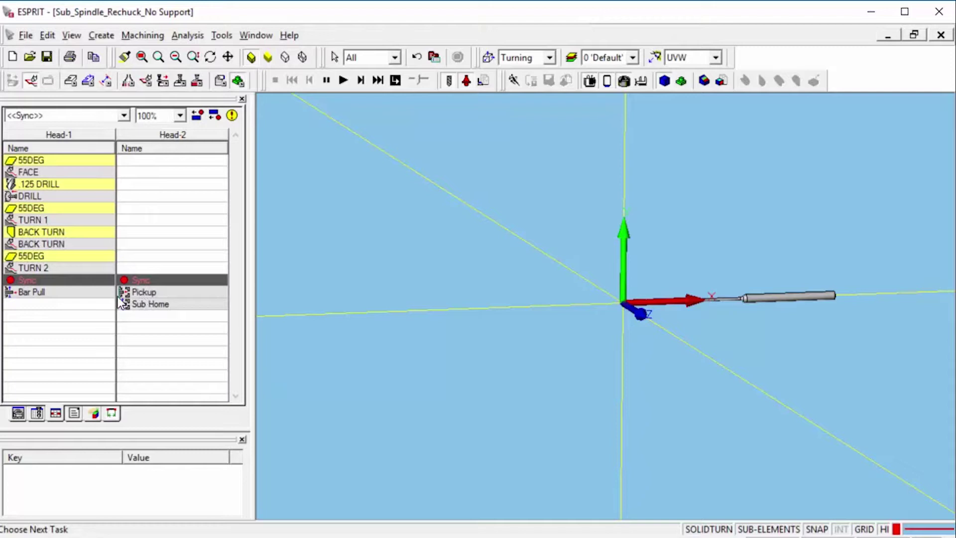
# Synchronize the end of Pickup on Head-2 with the start of Bar Pull on Head-1
pyautogui.click(130, 294)
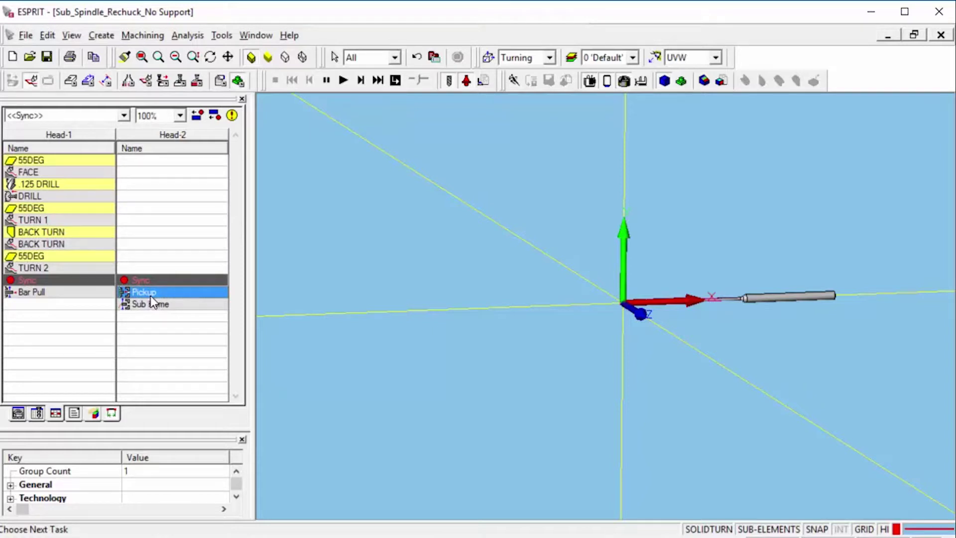
pyautogui.moveTo(150, 296); pyautogui.dragTo(86, 284)
pyautogui.moveTo(87, 284); pyautogui.dragTo(88, 285)
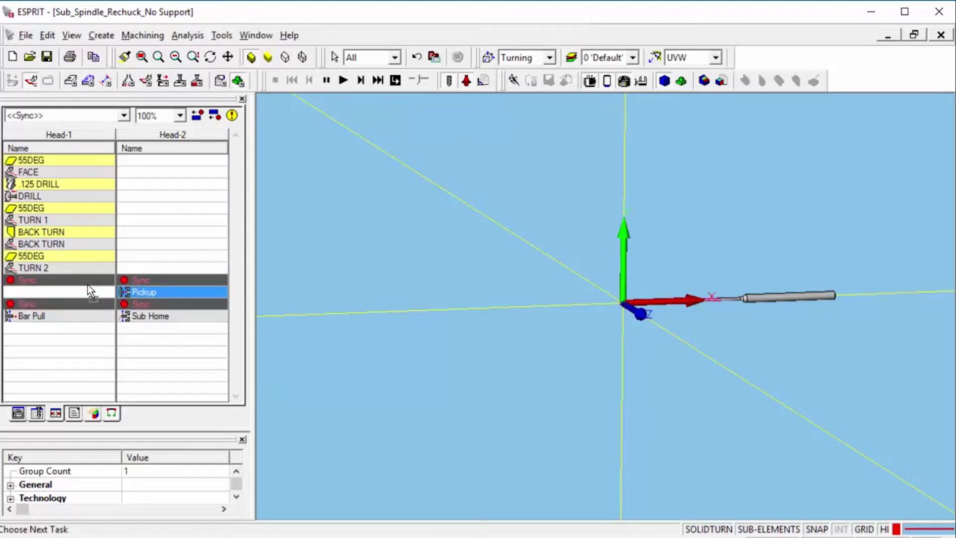
pyautogui.click(378, 311)
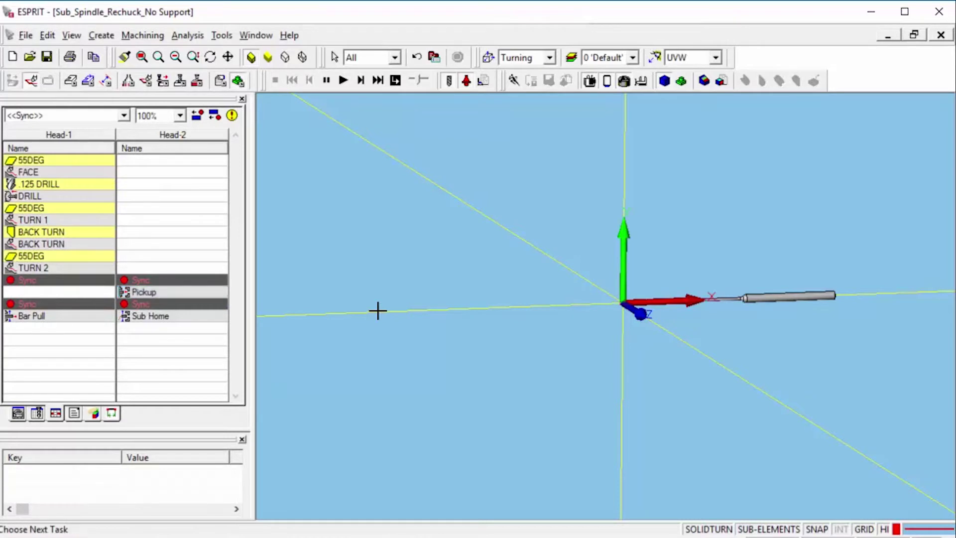
# Synchronize the end of Bar Pull on Head-1 with the start of Sub Home on Head-2
pyautogui.click(68, 317)
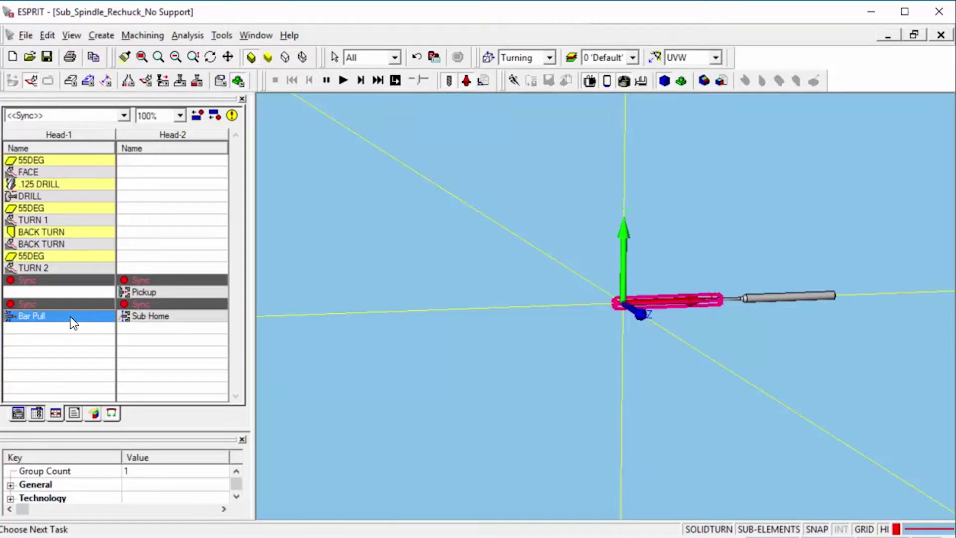
pyautogui.moveTo(72, 321); pyautogui.dragTo(141, 310)
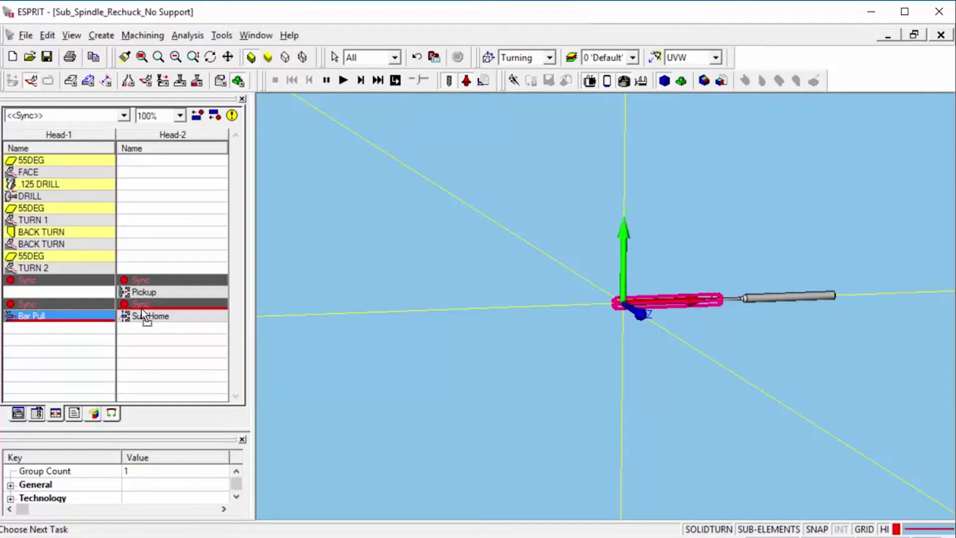
pyautogui.moveTo(141, 308); pyautogui.dragTo(141, 309)
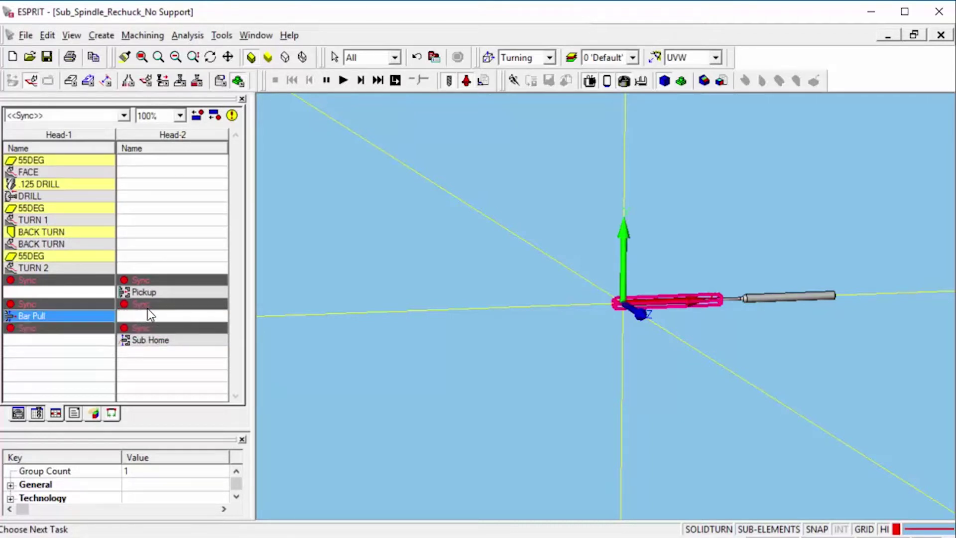
pyautogui.click(354, 341)
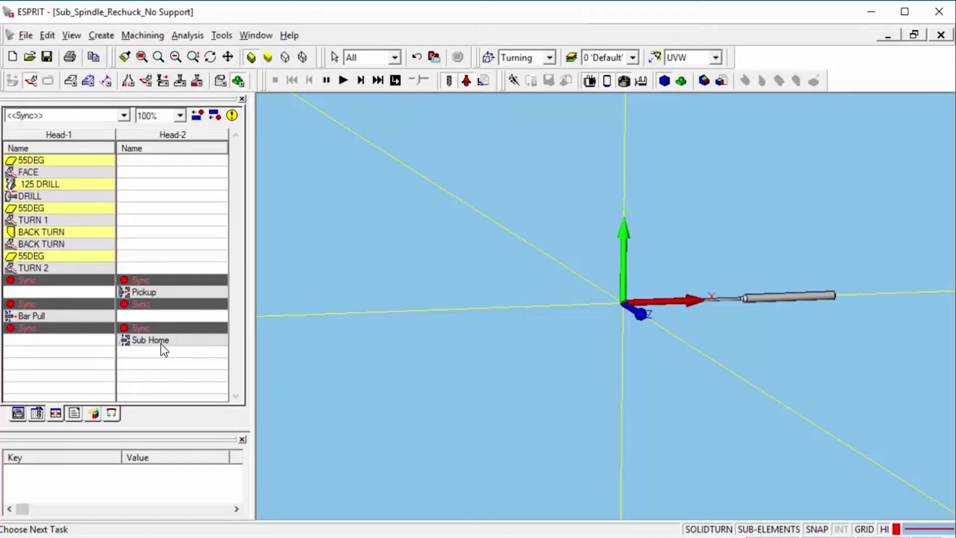
# Simulate the machining sequence through the subspindle rechuck and stop the simulation
pyautogui.click(343, 81)
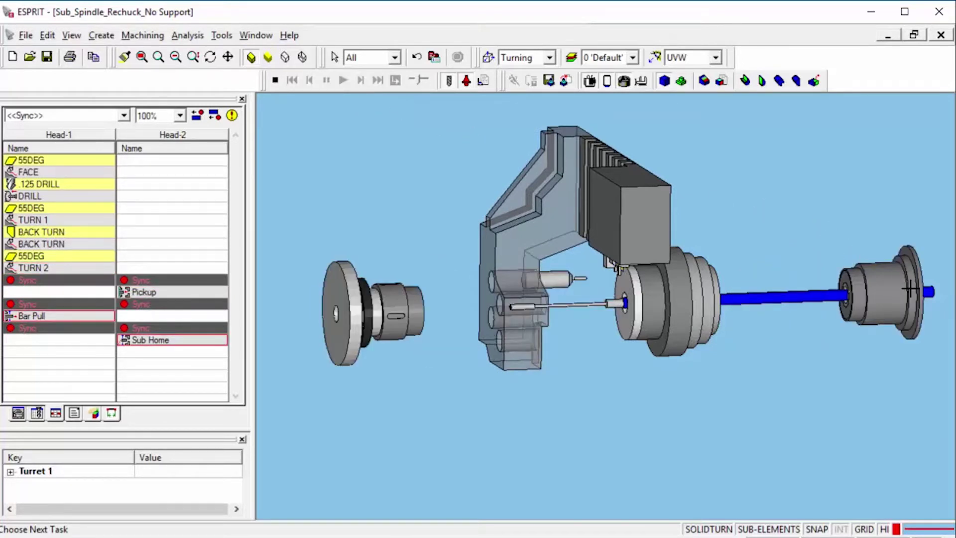
pyautogui.click(274, 83)
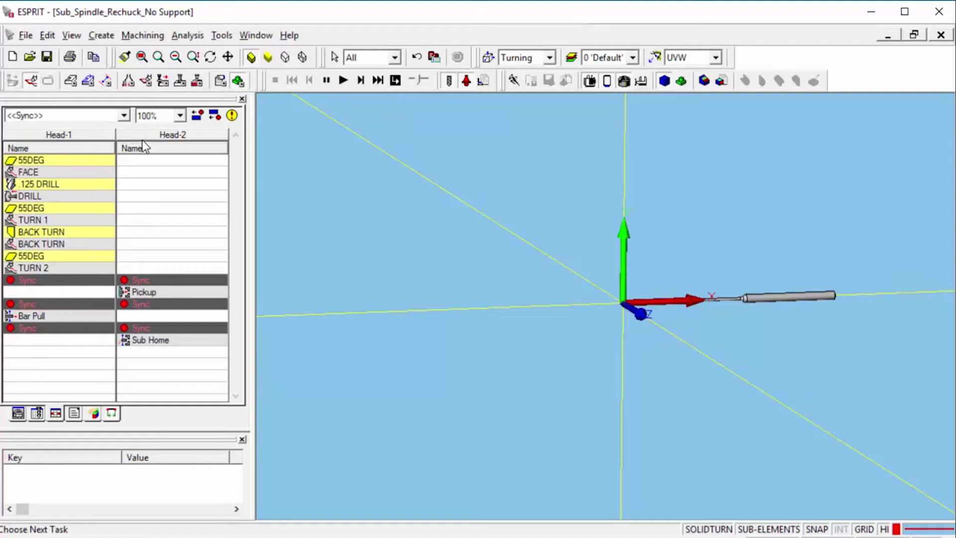
# Open the Tool_Rechuck file, discarding the changes to the current document
pyautogui.click(28, 38)
pyautogui.click(47, 66)
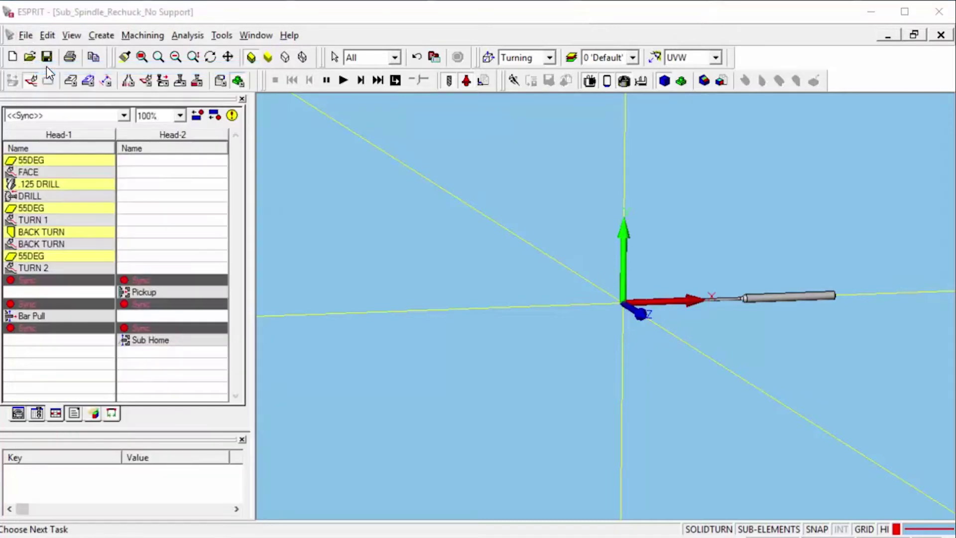
pyautogui.doubleClick(289, 199)
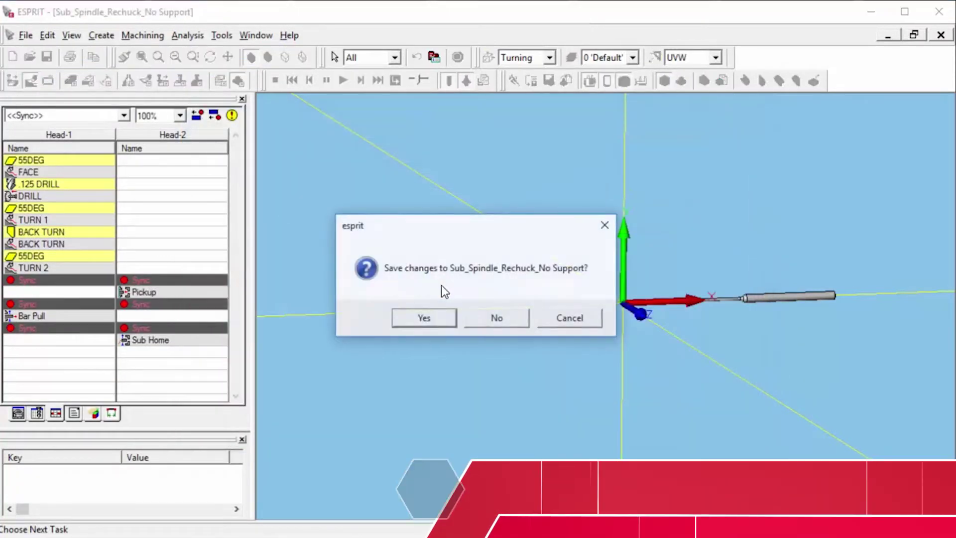
pyautogui.click(497, 315)
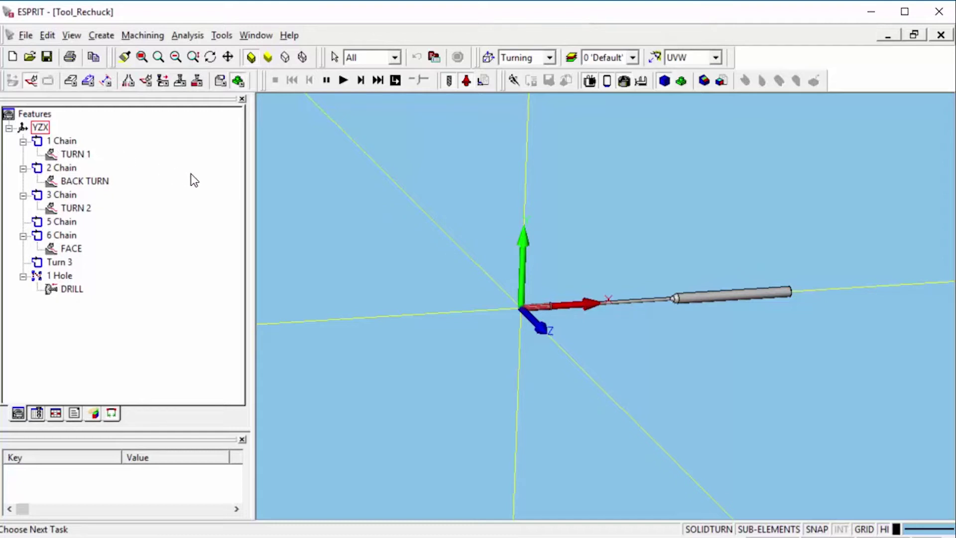
# Run the RechuckSimulationMgr.MakeToolRechuck macro in the Tool_Rechuck project
pyautogui.click(221, 35)
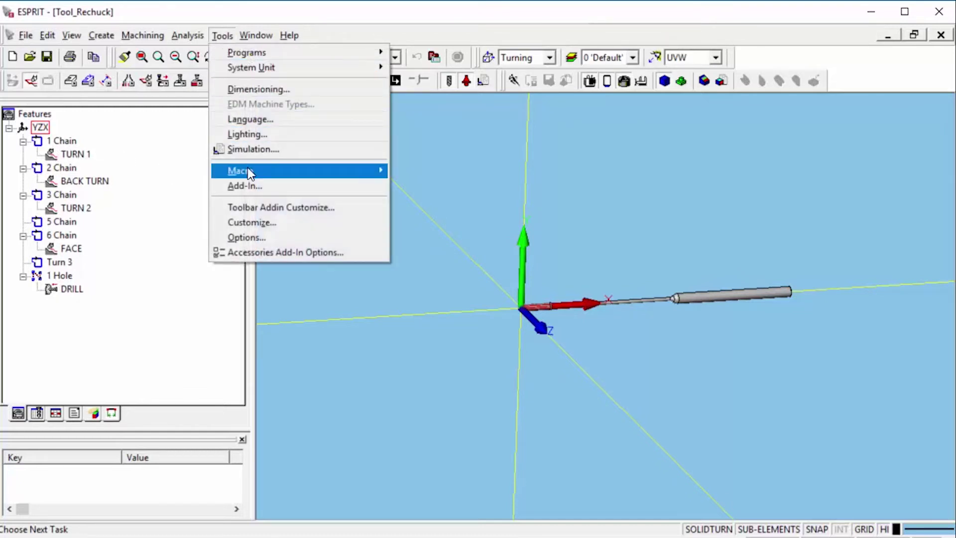
pyautogui.moveTo(306, 171)
pyautogui.click(440, 219)
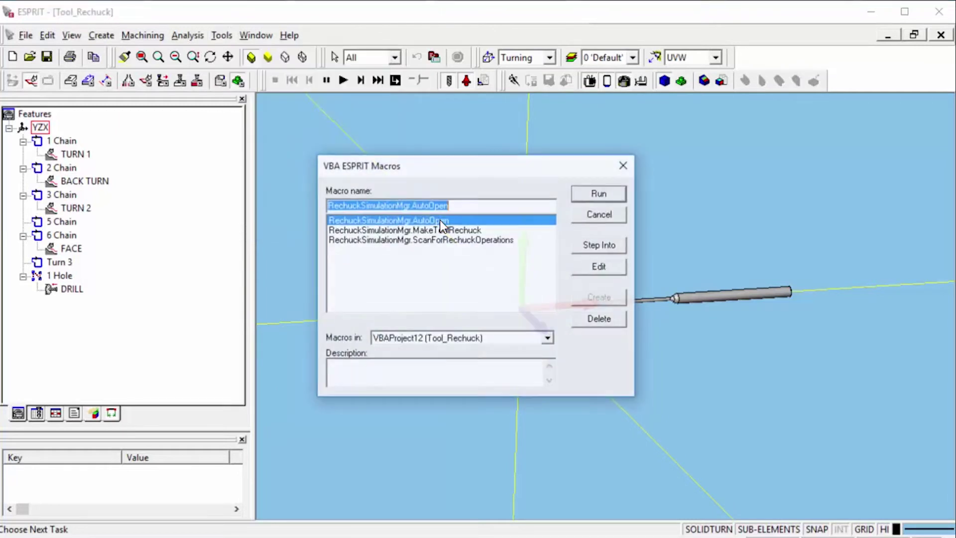
pyautogui.click(436, 230)
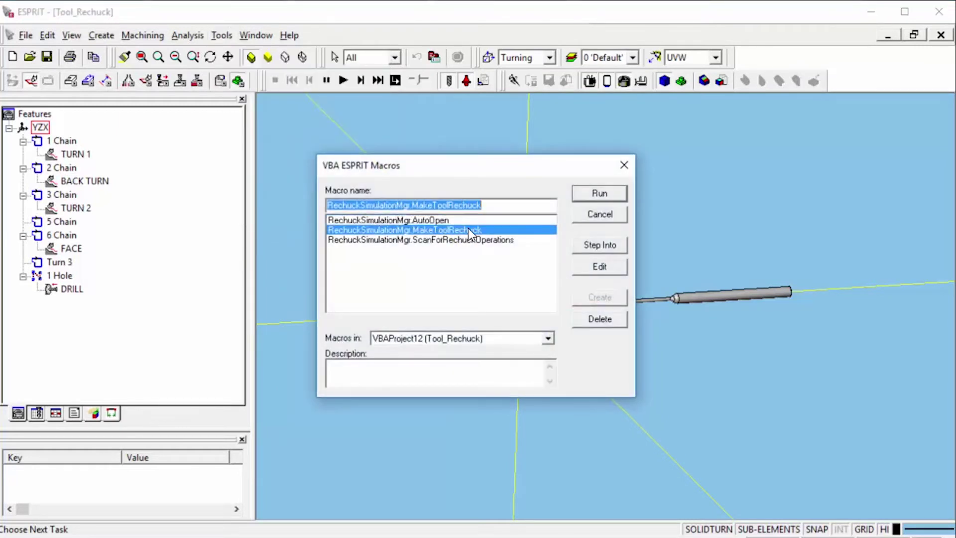
pyautogui.click(588, 193)
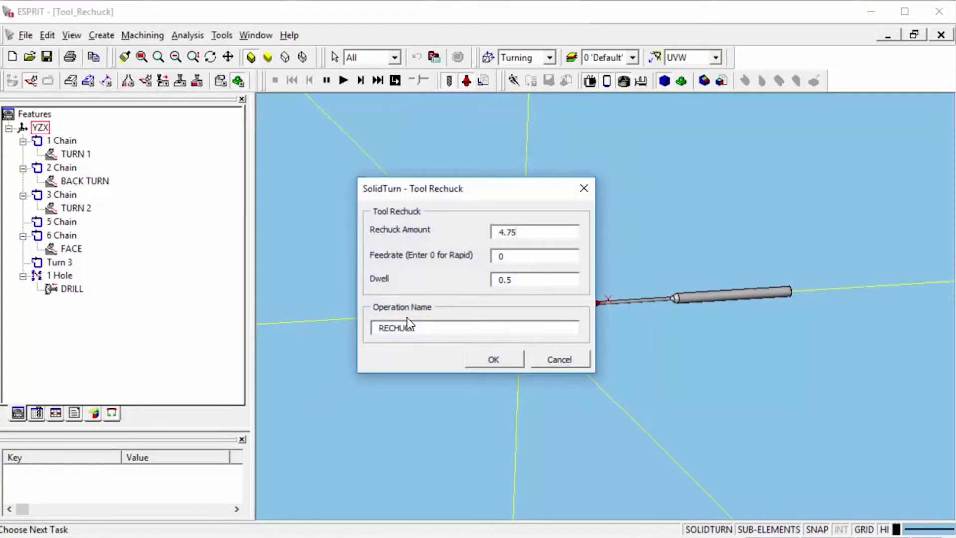
# Create the RECHUCK tool rechuck operation with a rechuck amount of 4.75, feedrate 0 for rapid and a dwell of 0.5
pyautogui.click(504, 258)
pyautogui.click(479, 363)
pyautogui.click(56, 413)
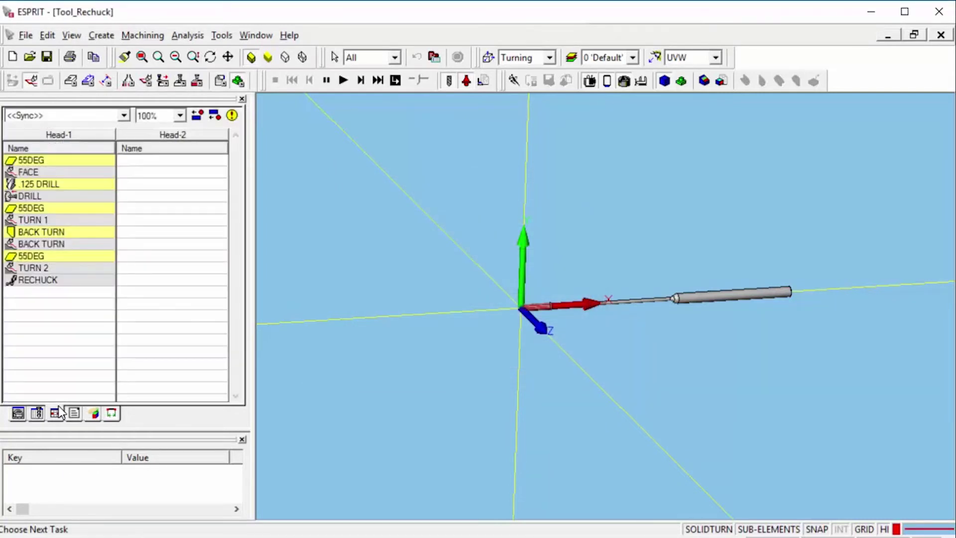
# Apply a saved machining process to the Turn 3 chain feature and view the updated operation order
pyautogui.click(18, 413)
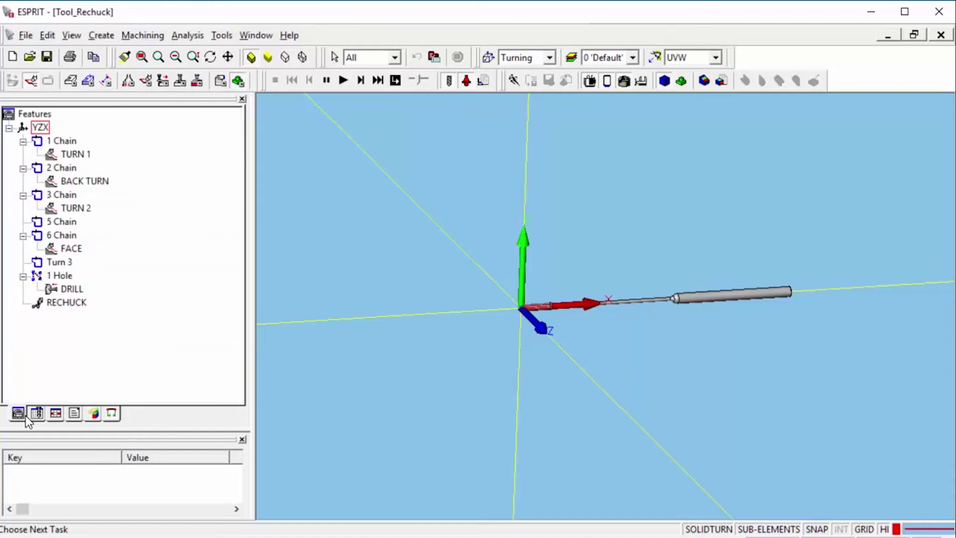
pyautogui.click(57, 262)
pyautogui.rightClick(58, 260)
pyautogui.moveTo(191, 468)
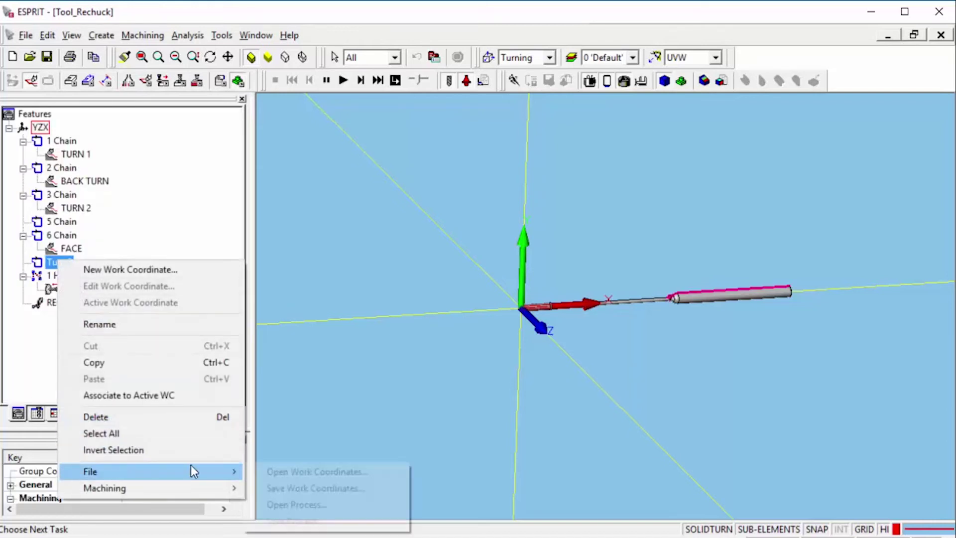
pyautogui.click(274, 504)
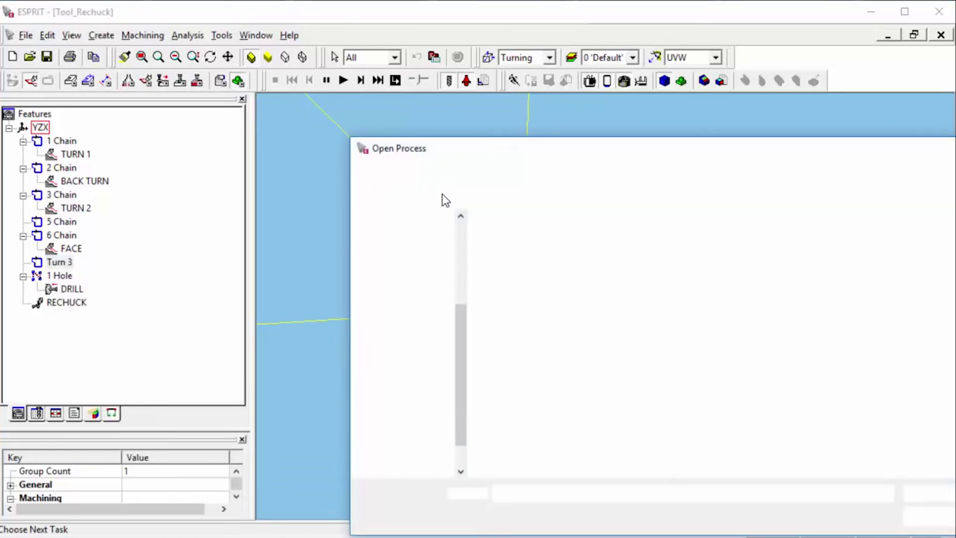
pyautogui.doubleClick(508, 240)
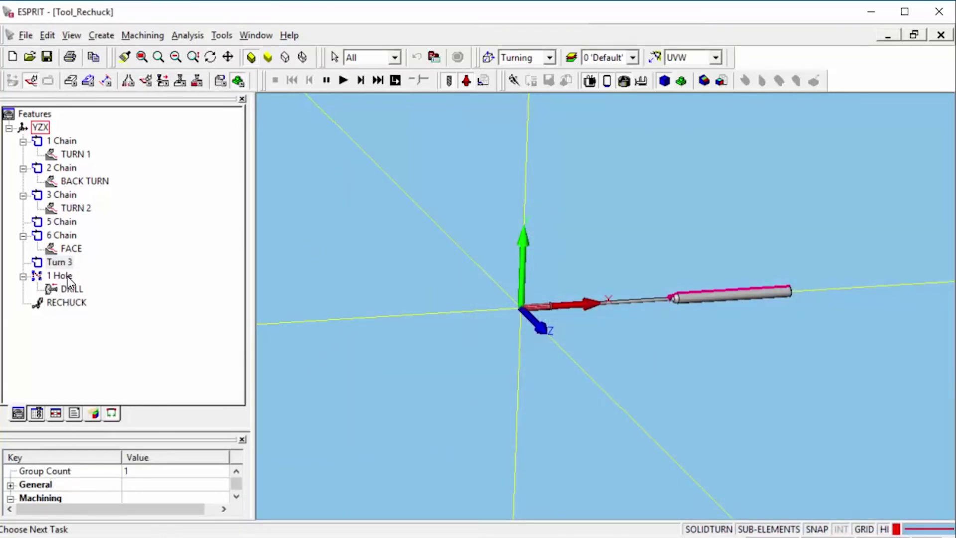
pyautogui.click(55, 413)
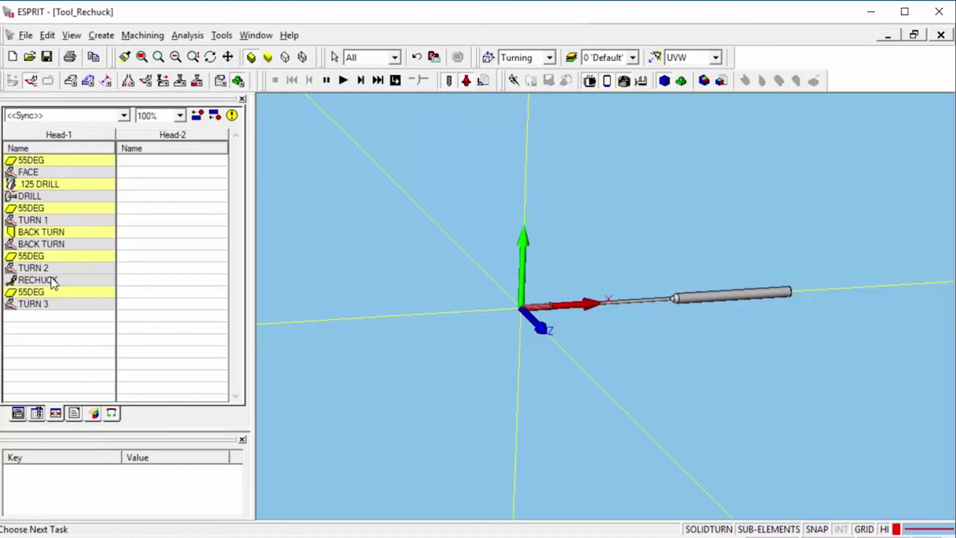
# Simulate the machining sequence through the tool rechuck and the TURN 3 operation, and stop the simulation
pyautogui.click(326, 80)
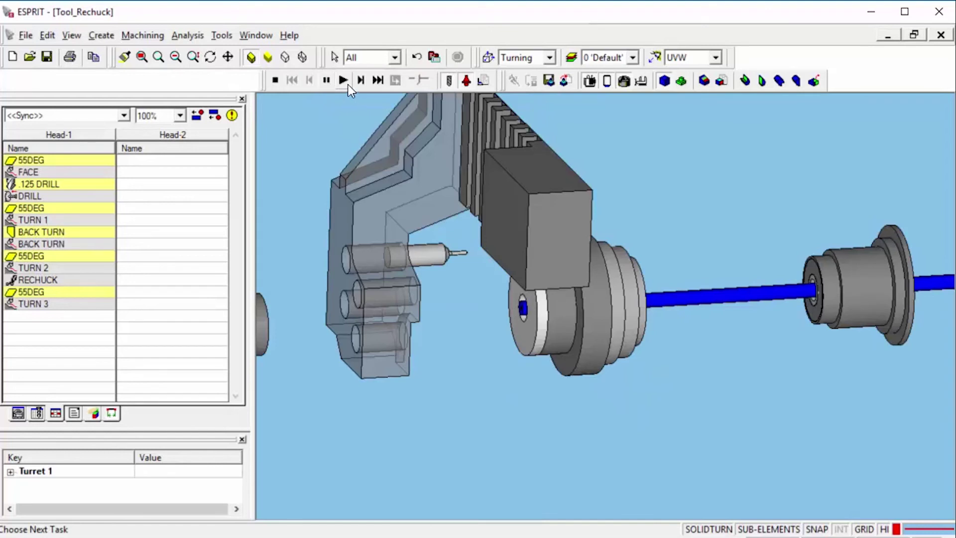
pyautogui.click(347, 85)
pyautogui.scroll(5, 449, 249)
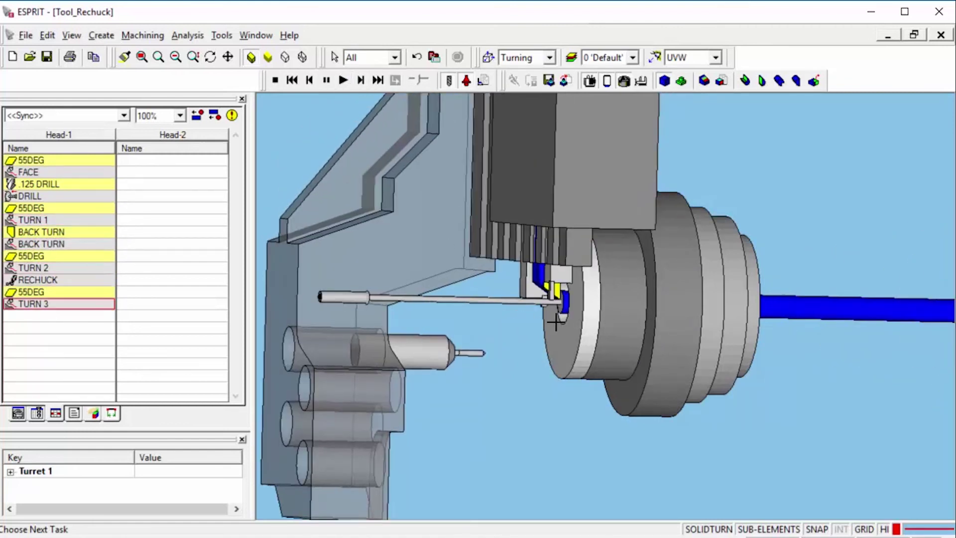
pyautogui.scroll(-5, 555, 322)
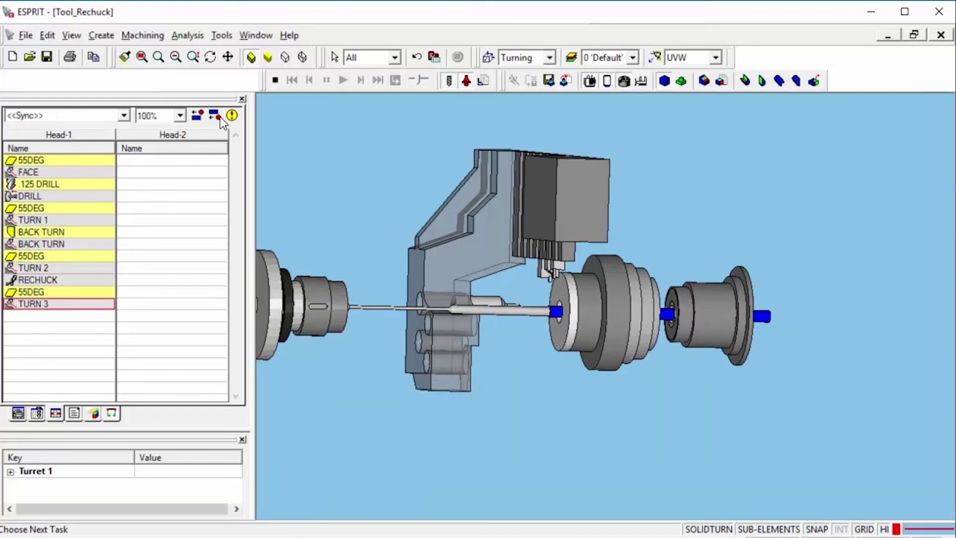
pyautogui.click(275, 81)
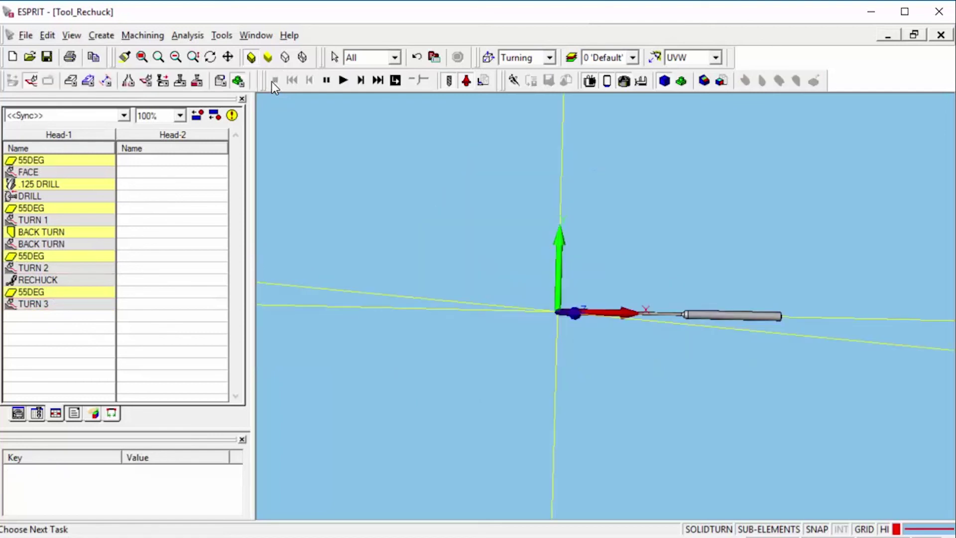